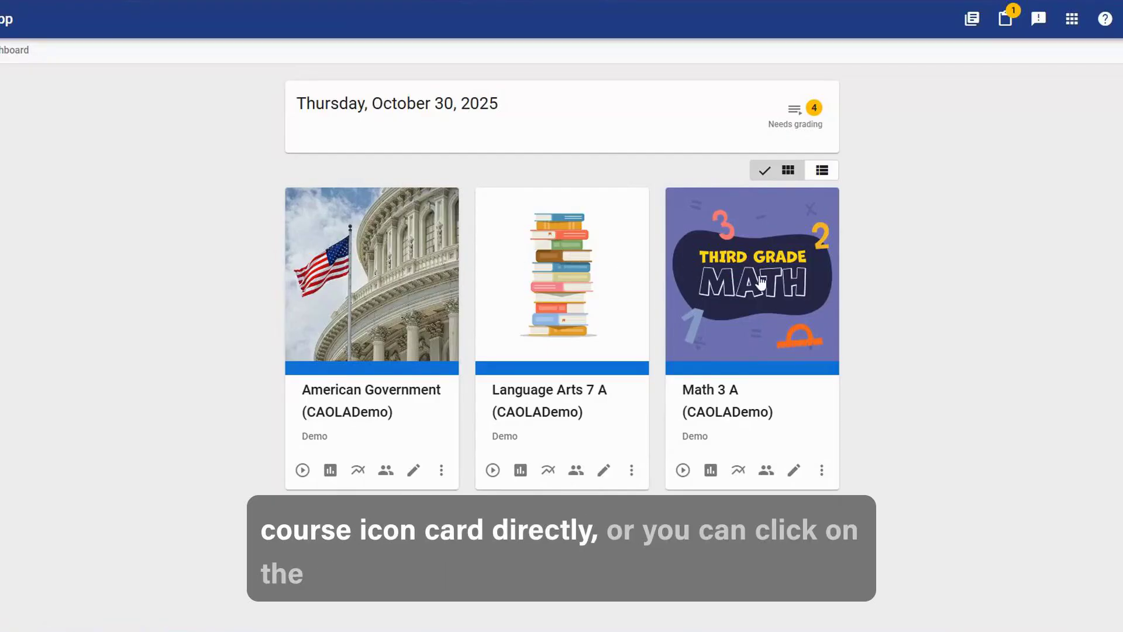
Open the activities of the American Government course and open its landing-page content for editing.
click(301, 471)
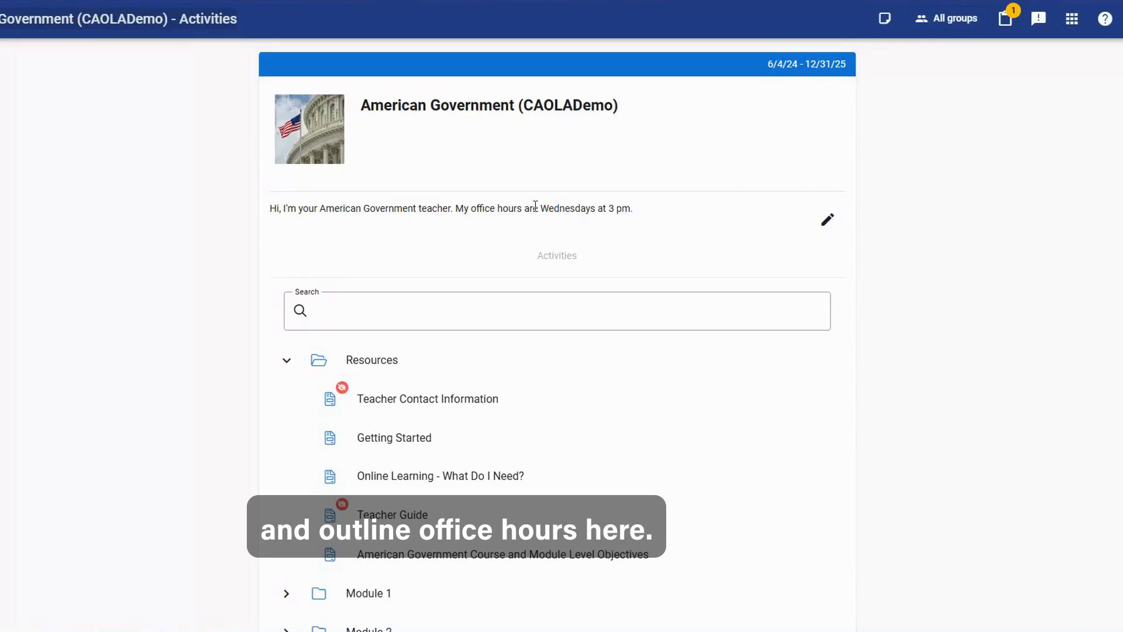
click(826, 220)
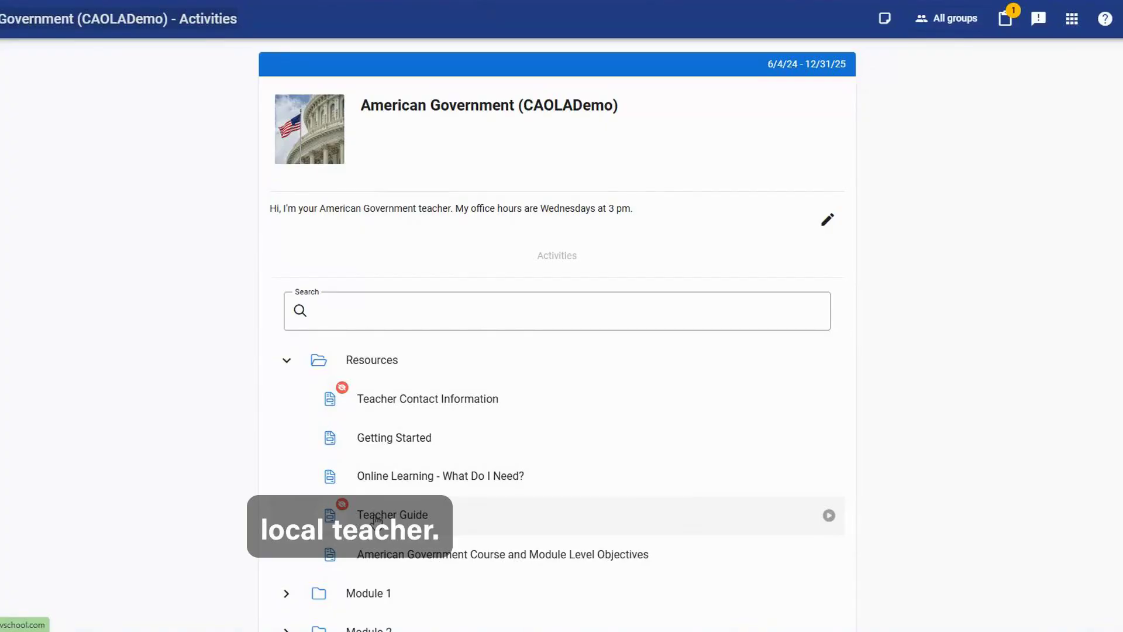
Open the Teacher Guide in the American Government resources and go to its page on the syllabus.
click(413, 520)
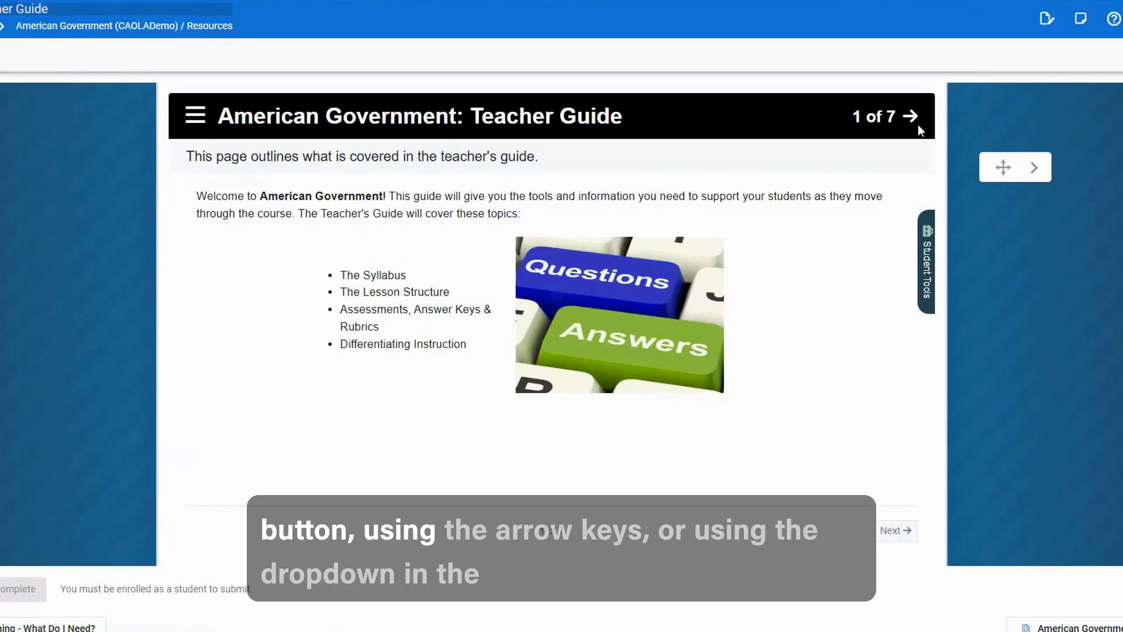
click(194, 114)
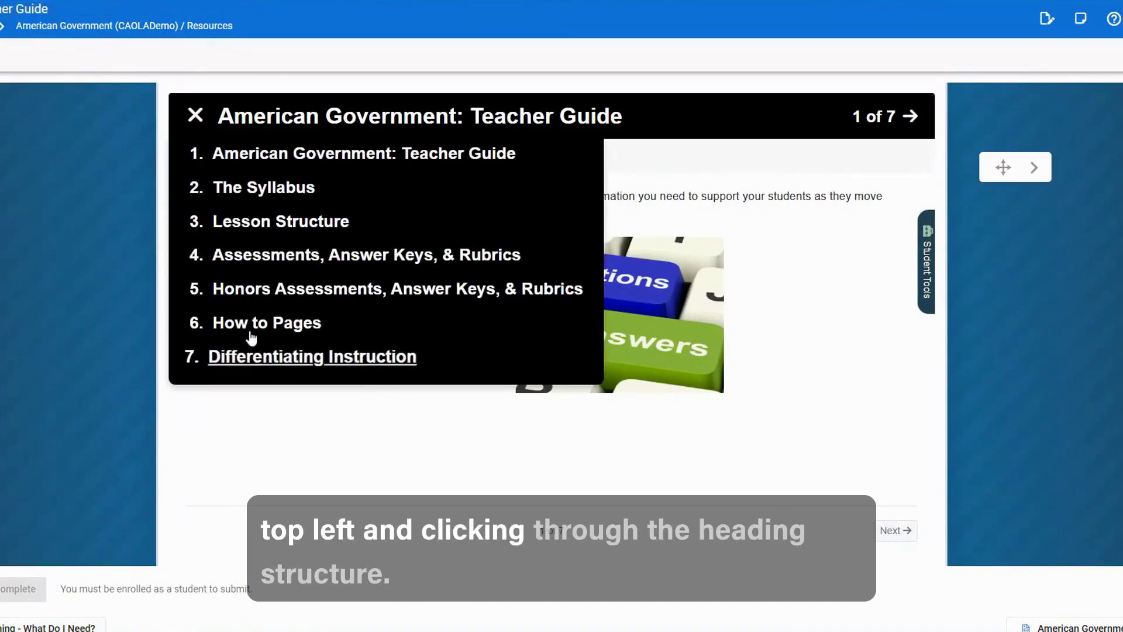
click(272, 199)
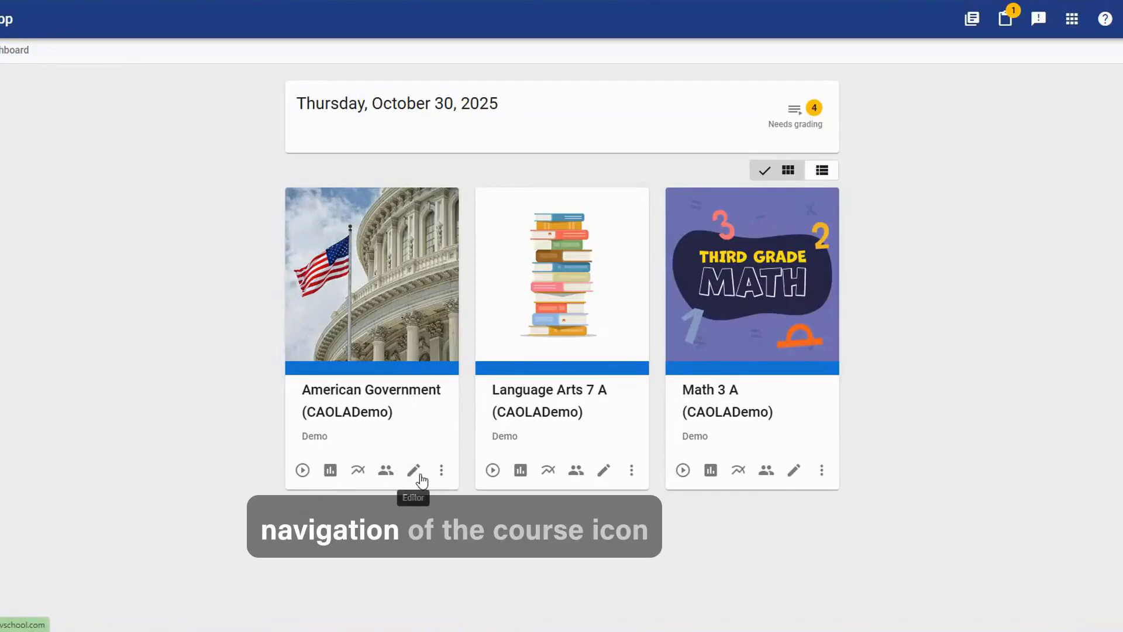
In the American Government course editor, start a new Assessment activity in Module 3 and look through its settings and questions.
click(420, 476)
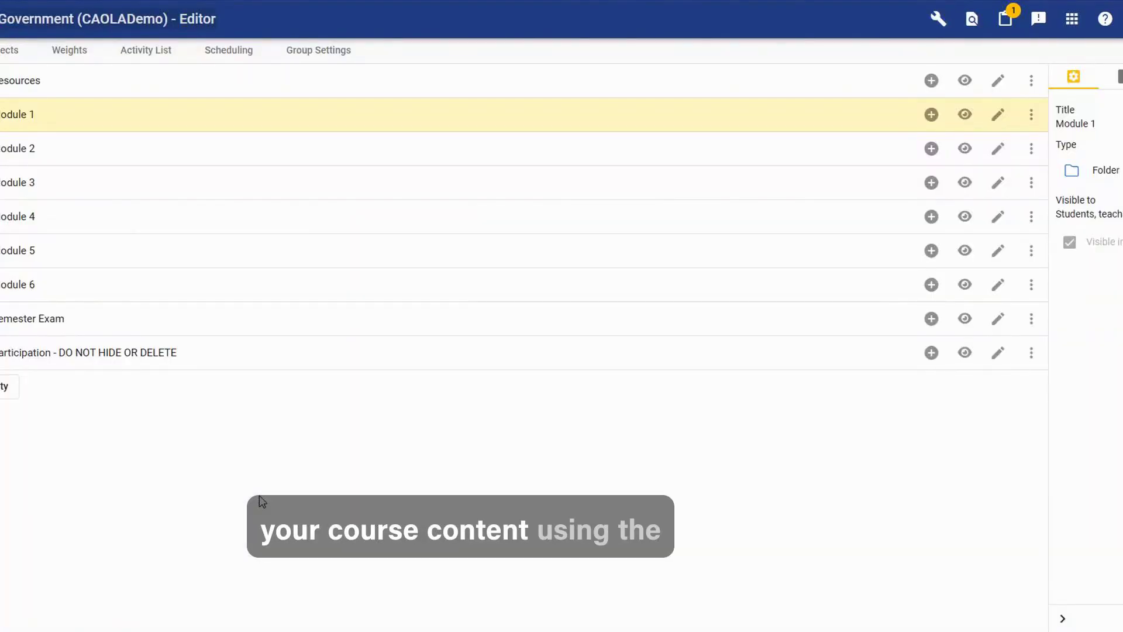
click(931, 183)
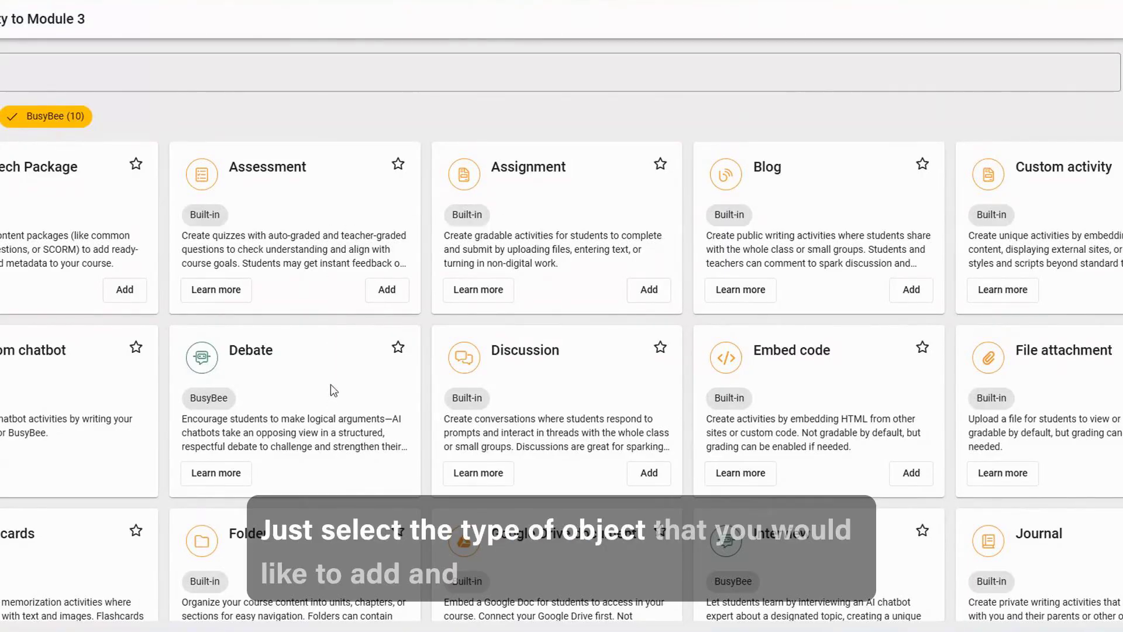
click(387, 289)
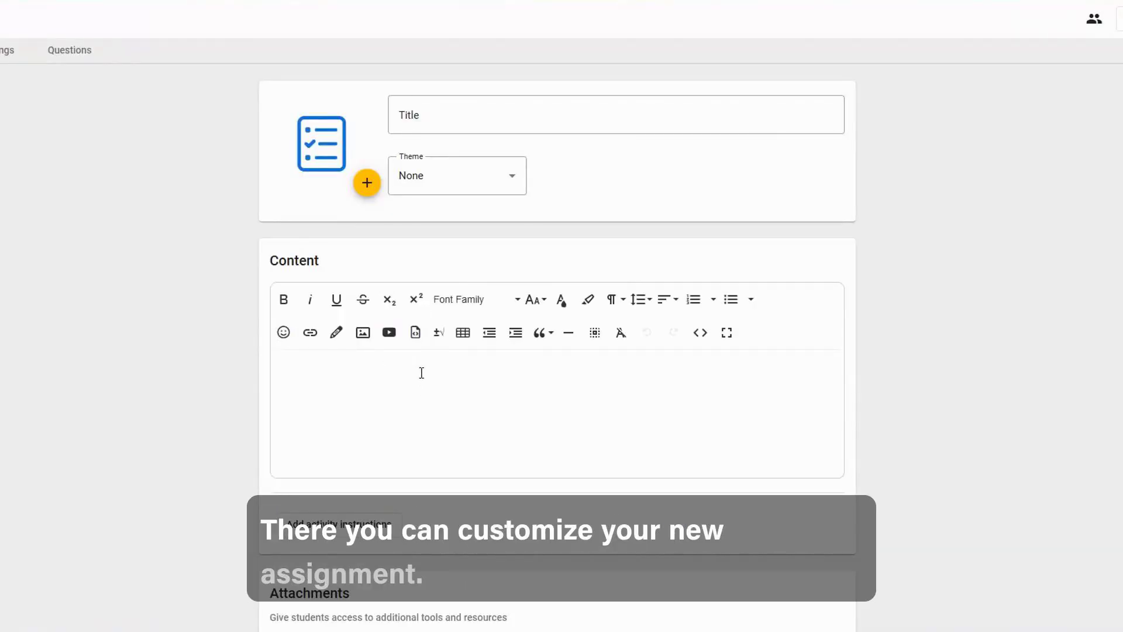
click(6, 54)
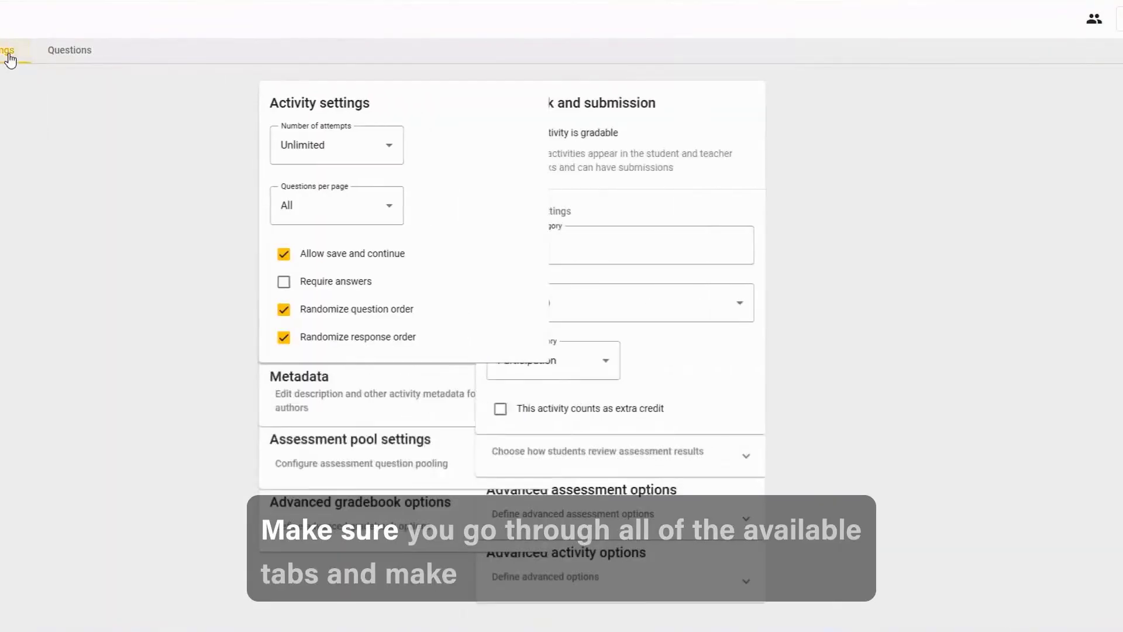
click(65, 50)
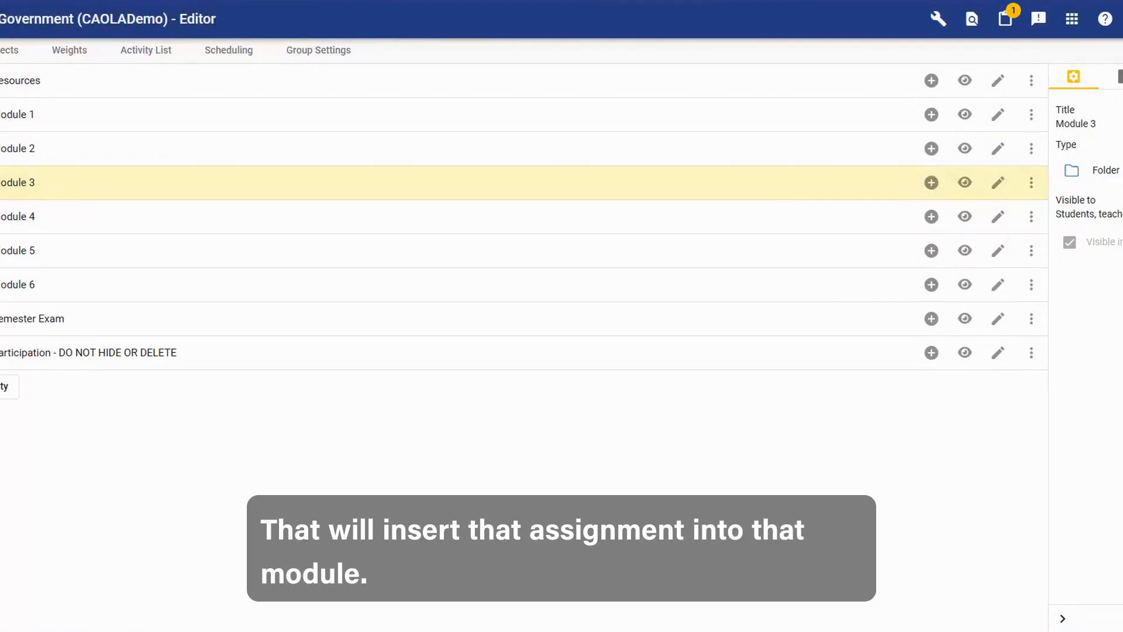
Expand Module 3 and hide the Roles of Government activity from students.
click(2, 183)
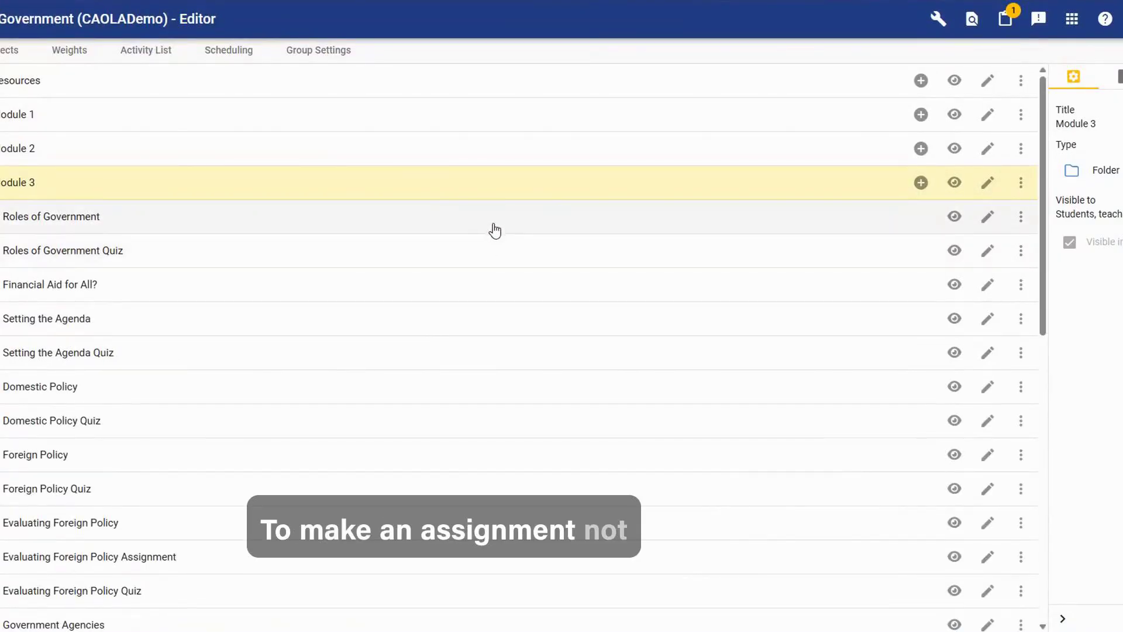
click(955, 217)
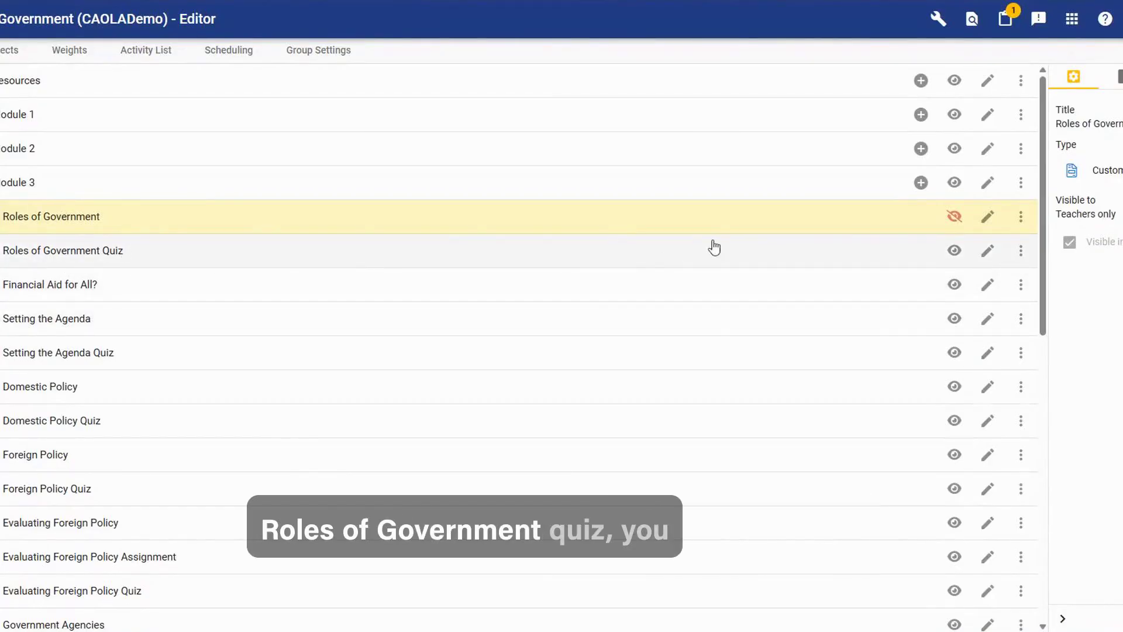
Open the Roles of Government Quiz for editing, look at its questions, and return to the course editor.
click(988, 250)
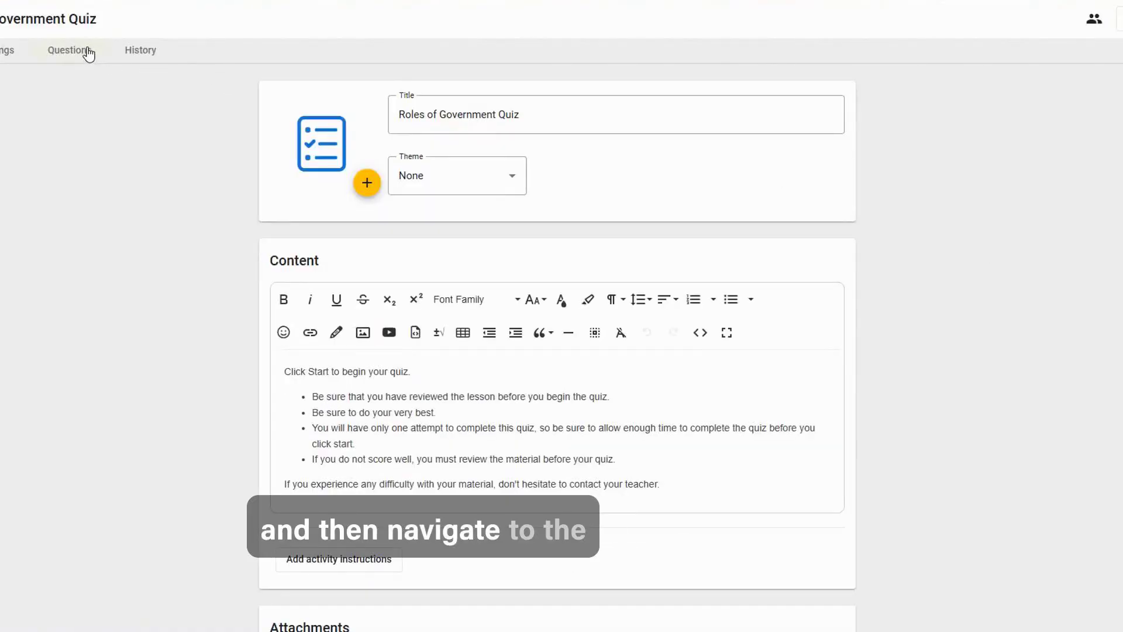
click(87, 52)
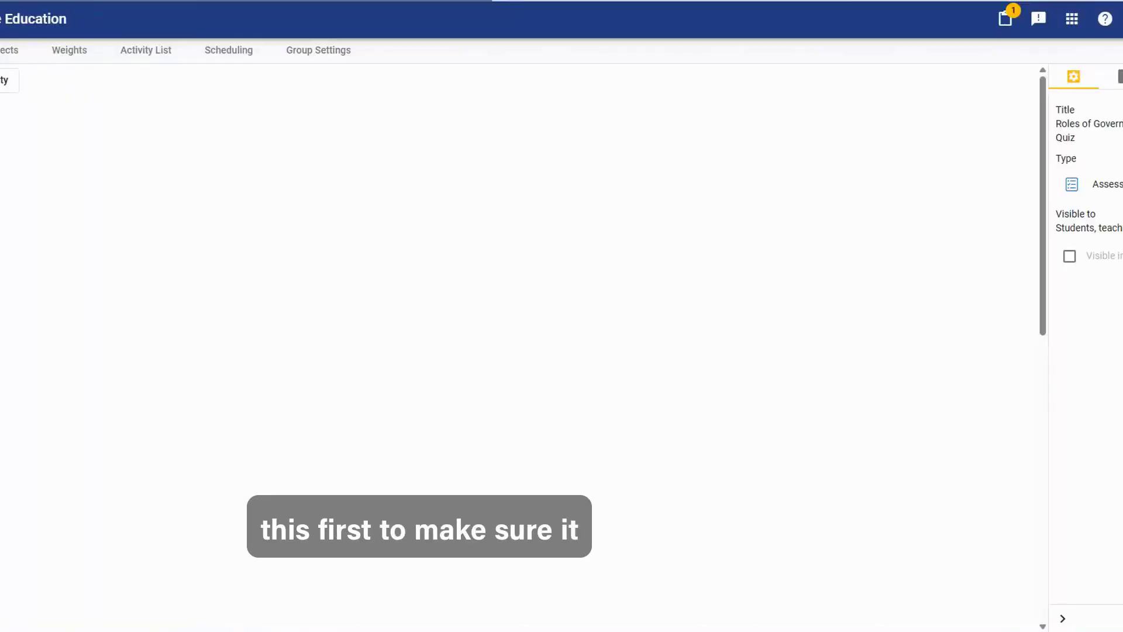
click(953, 216)
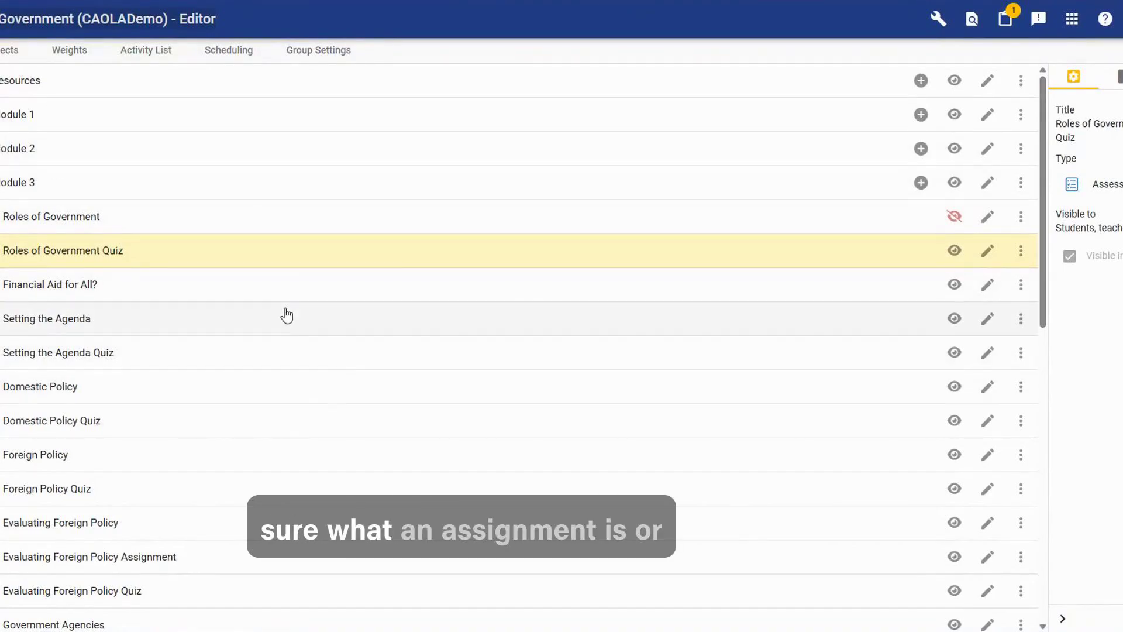
Check the details of the Domestic Policy Quiz, then collapse Module 3.
click(186, 416)
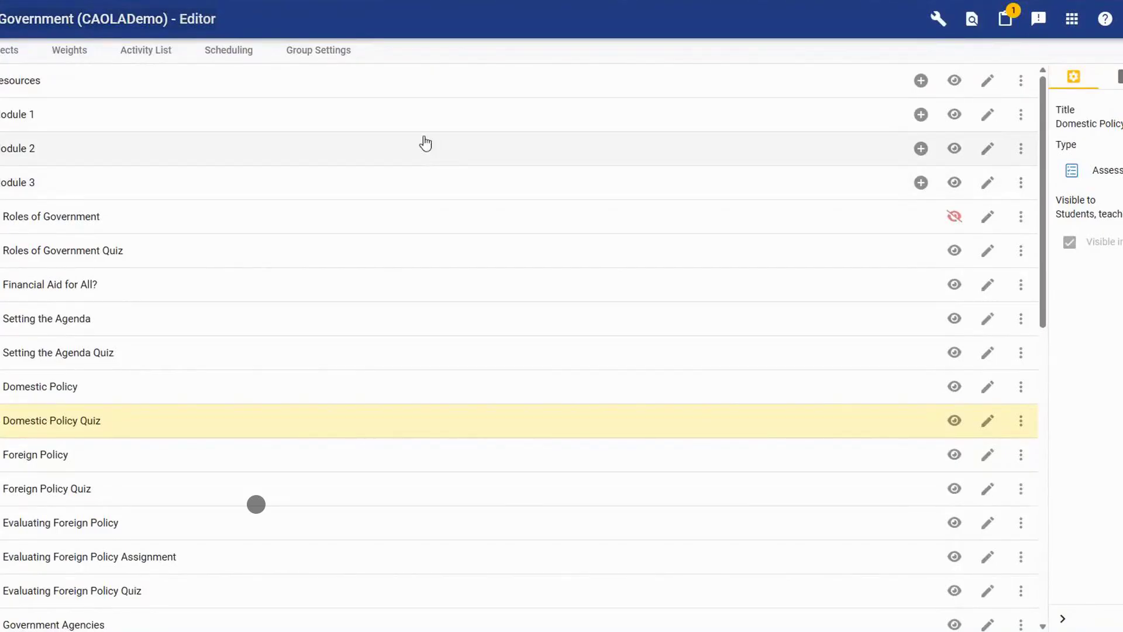
click(1, 181)
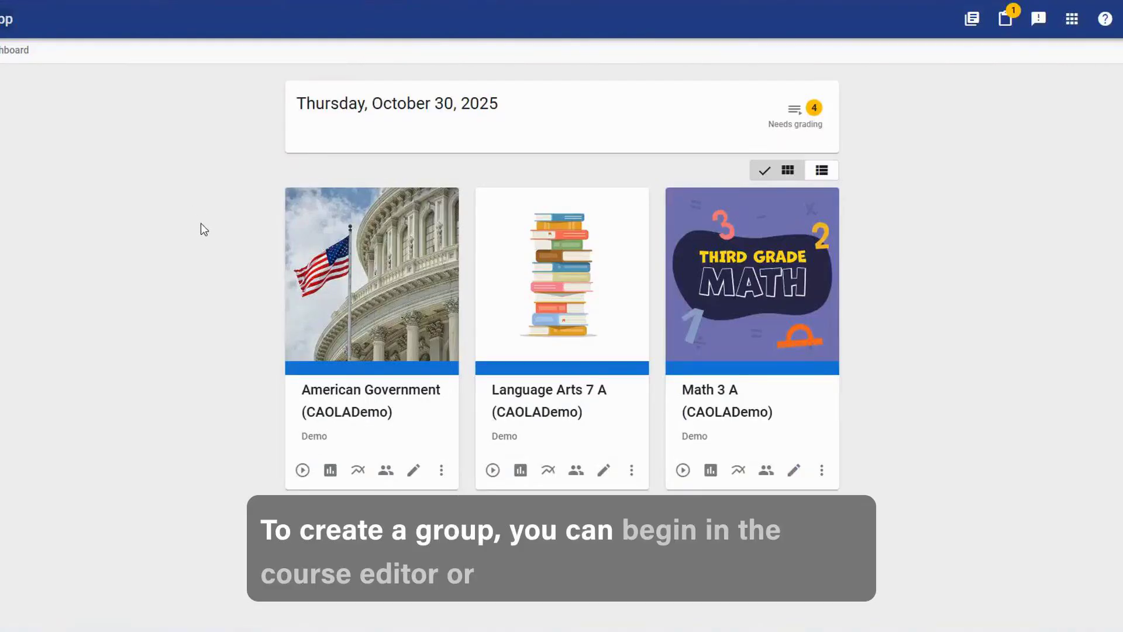
Open the grouping management for the people enrolled in American Government.
click(384, 471)
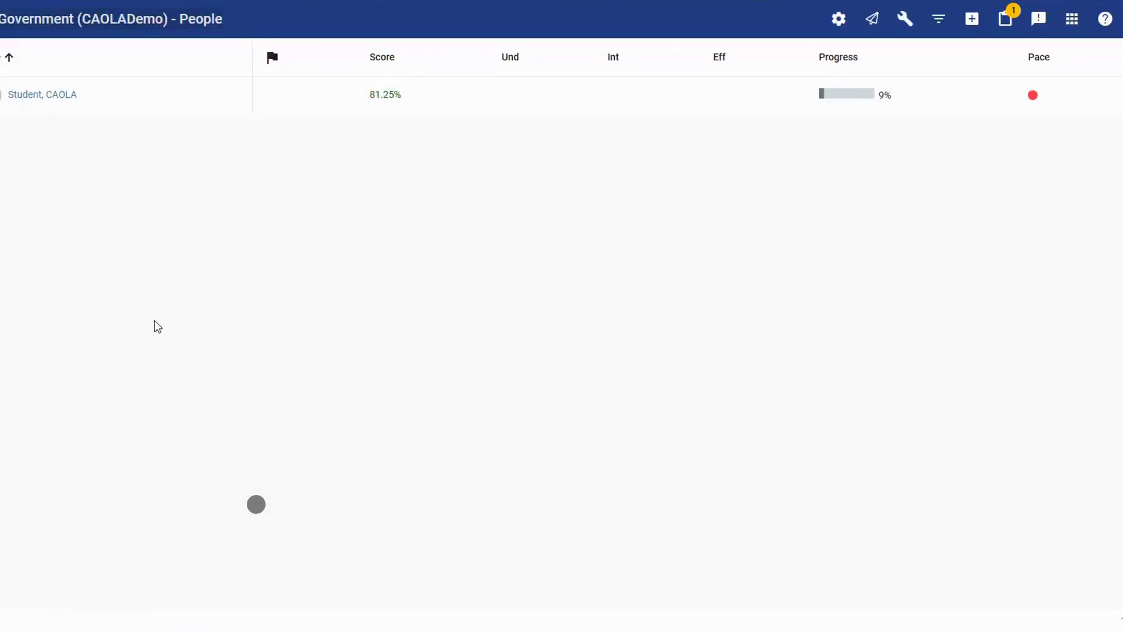
click(905, 19)
click(917, 63)
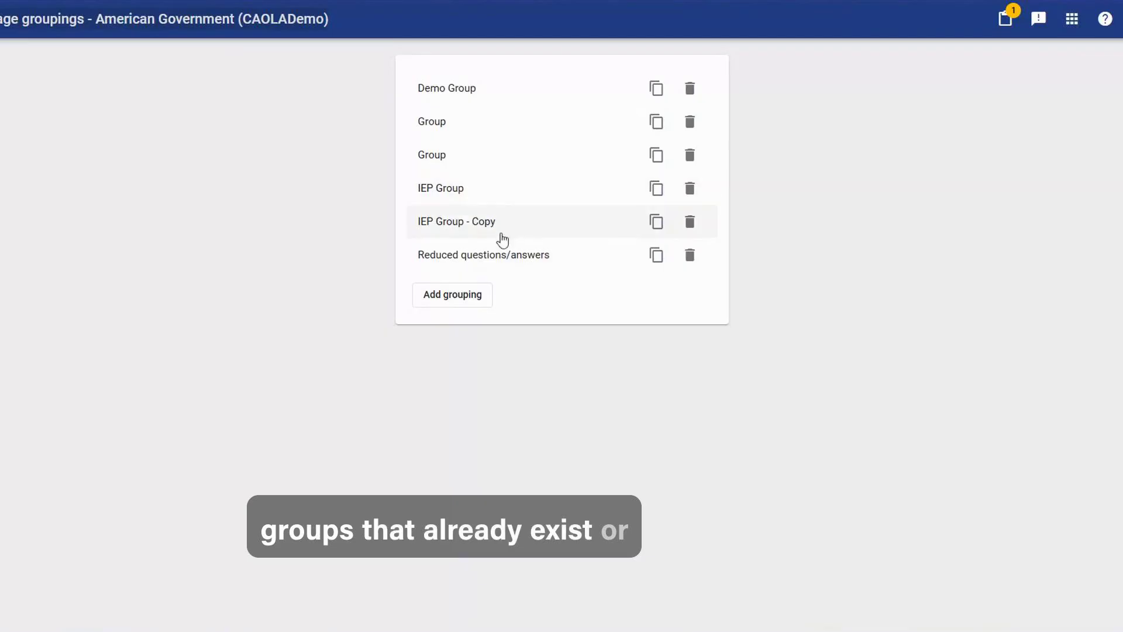
Start a new grouping, review the assignment options for generating groups, and cancel the group generation.
click(487, 291)
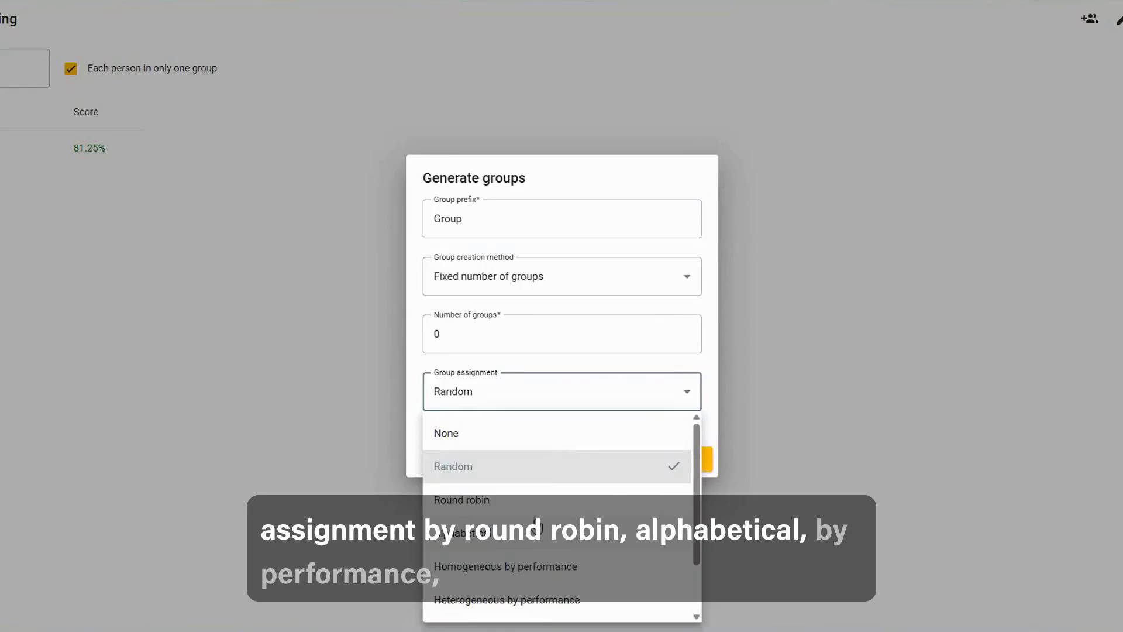
scroll(535, 526, down, 2)
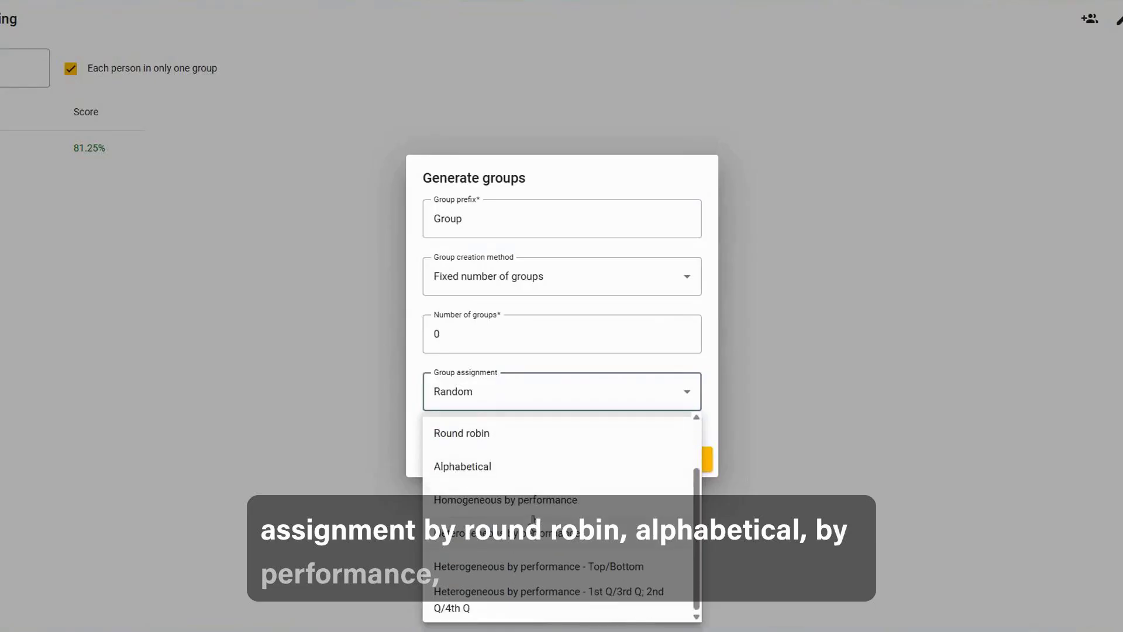
click(581, 360)
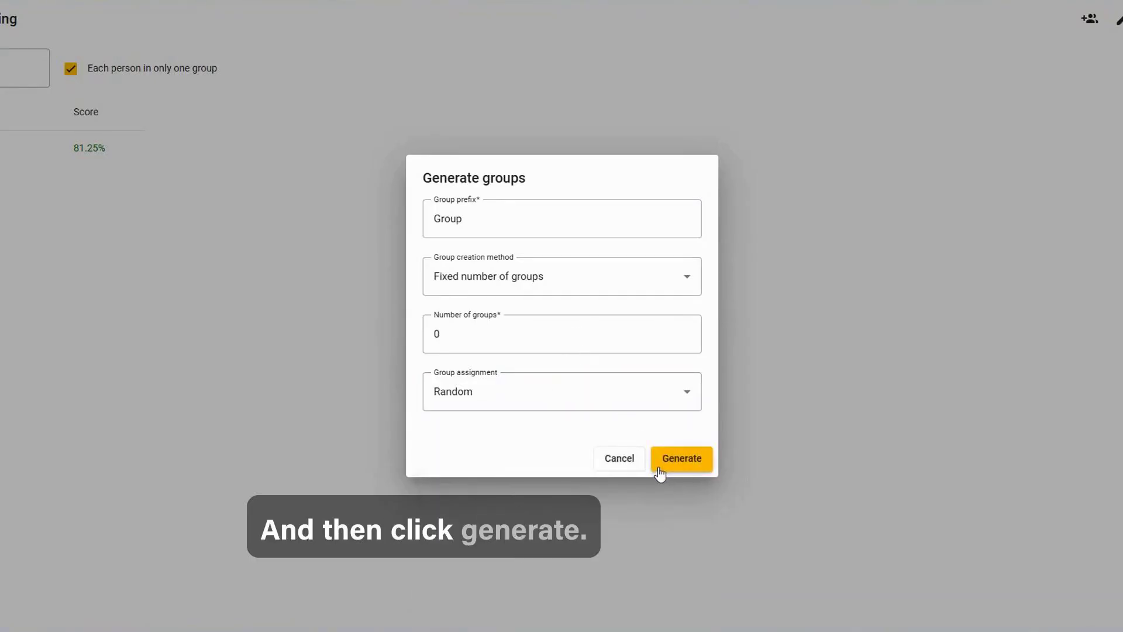
click(622, 464)
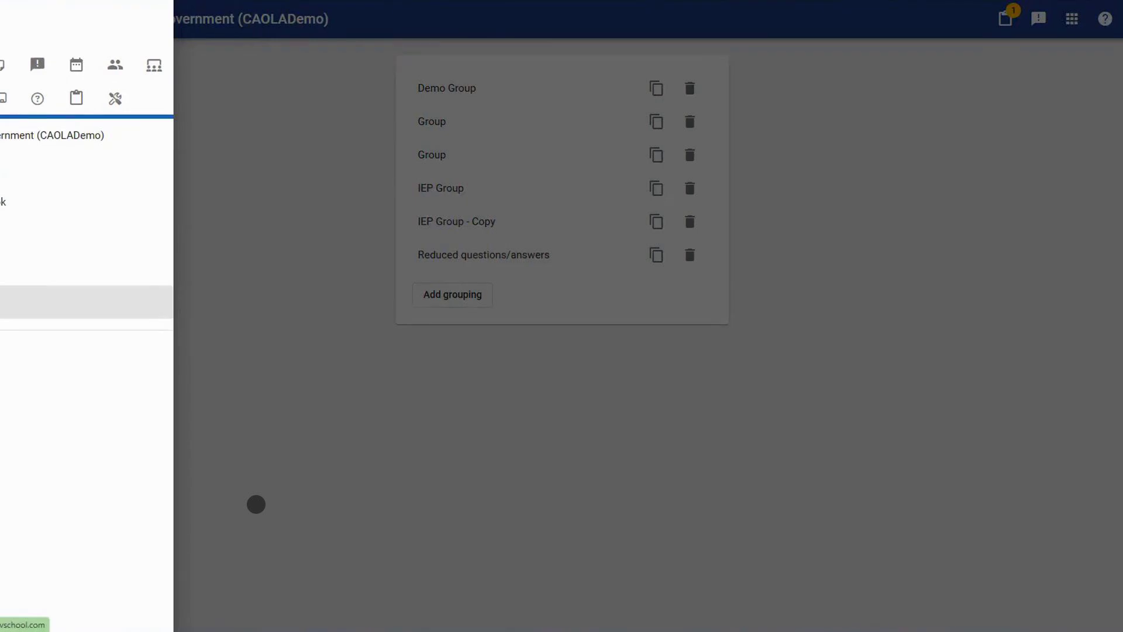
Return to the American Government people list and open the clipboard.
click(35, 269)
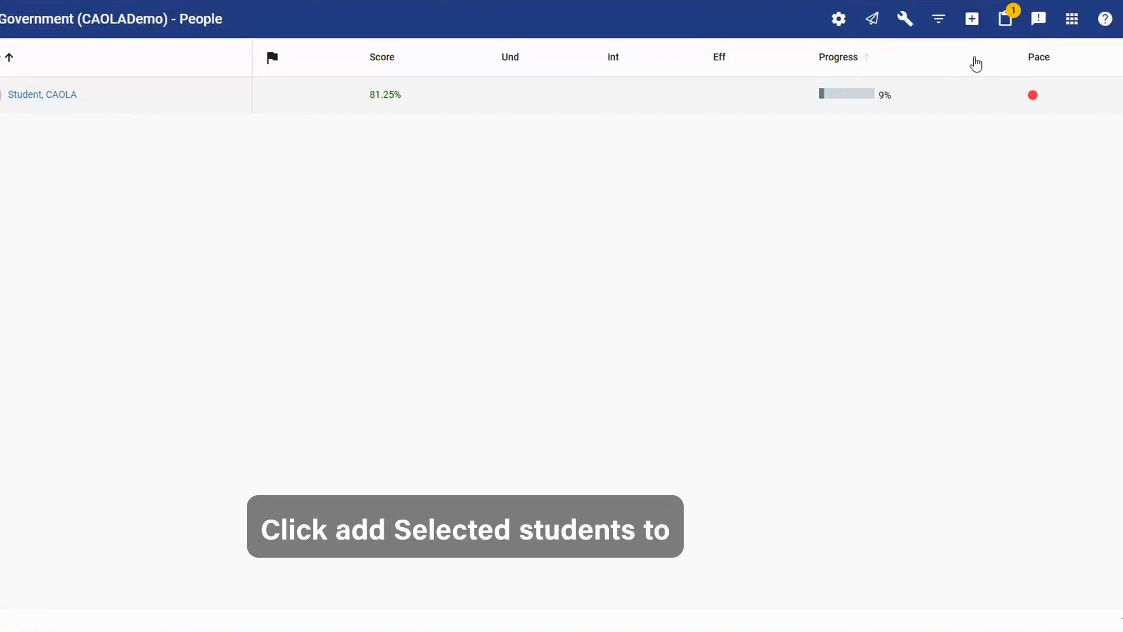
click(1004, 28)
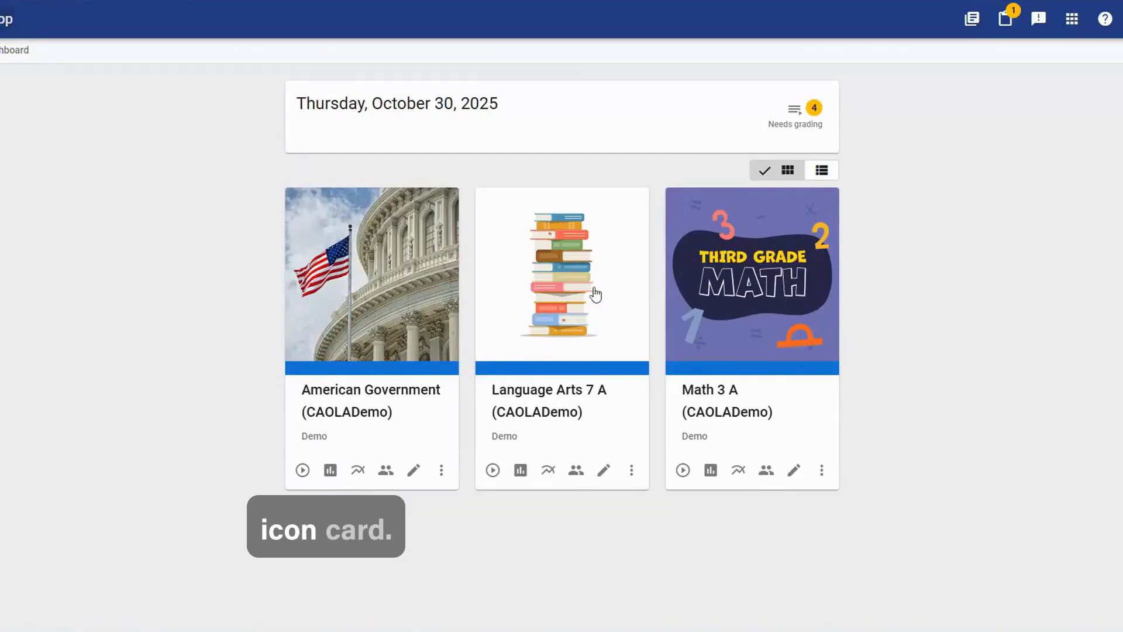
Open the work that needs grading and examine the rubric and feedback areas of the Relating Rousseau Assignment.
click(792, 120)
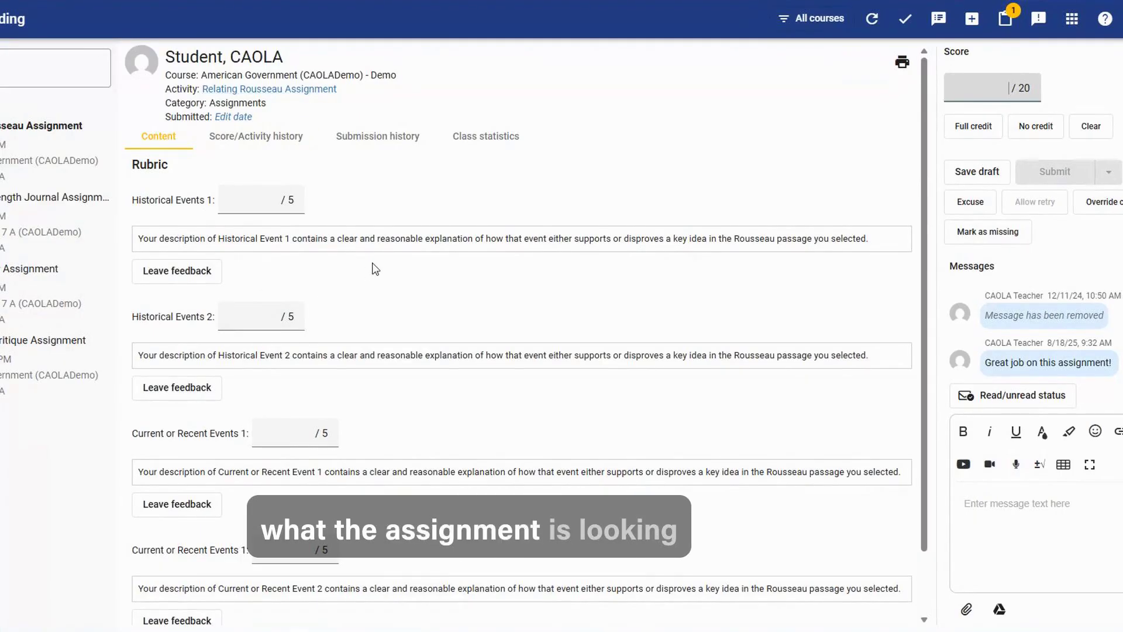
scroll(381, 253, down, 1)
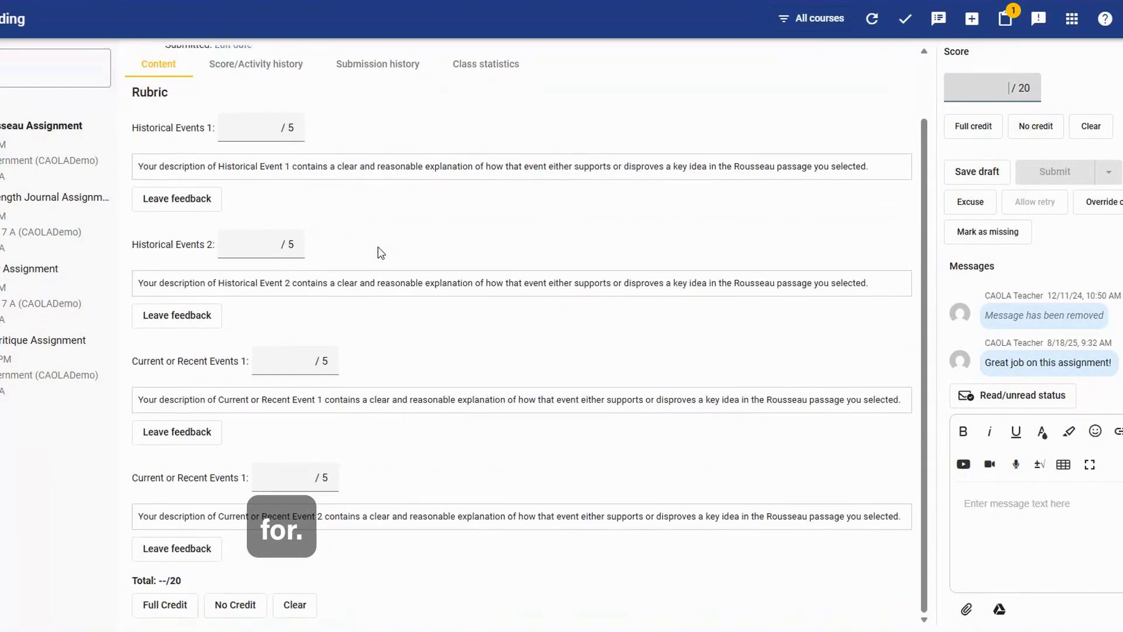
scroll(381, 253, up, 1)
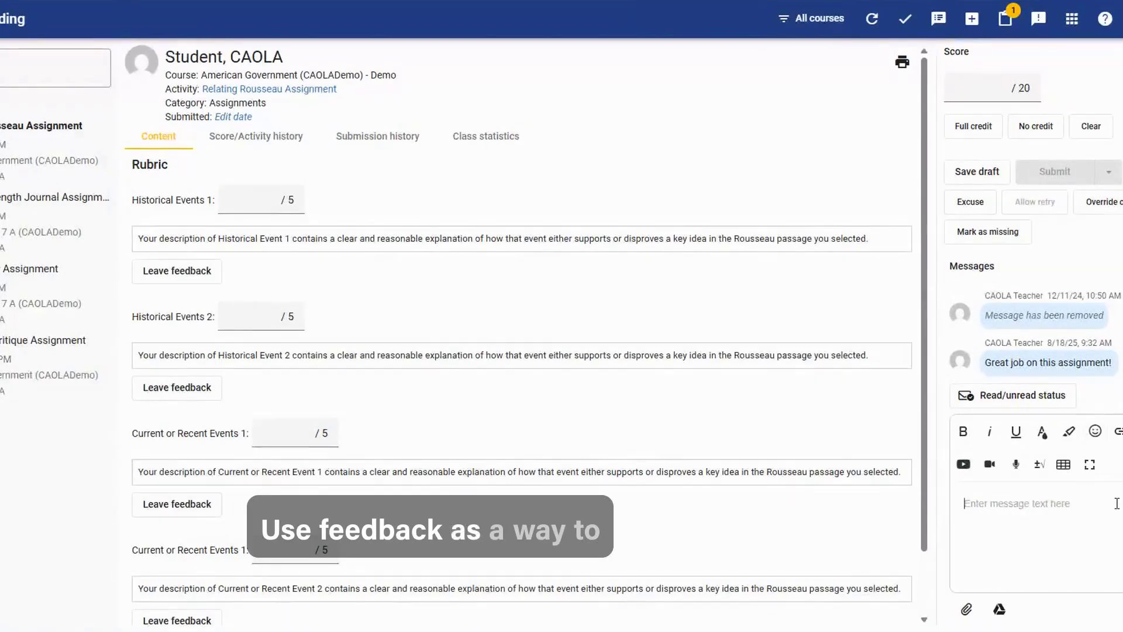
scroll(677, 451, down, 1)
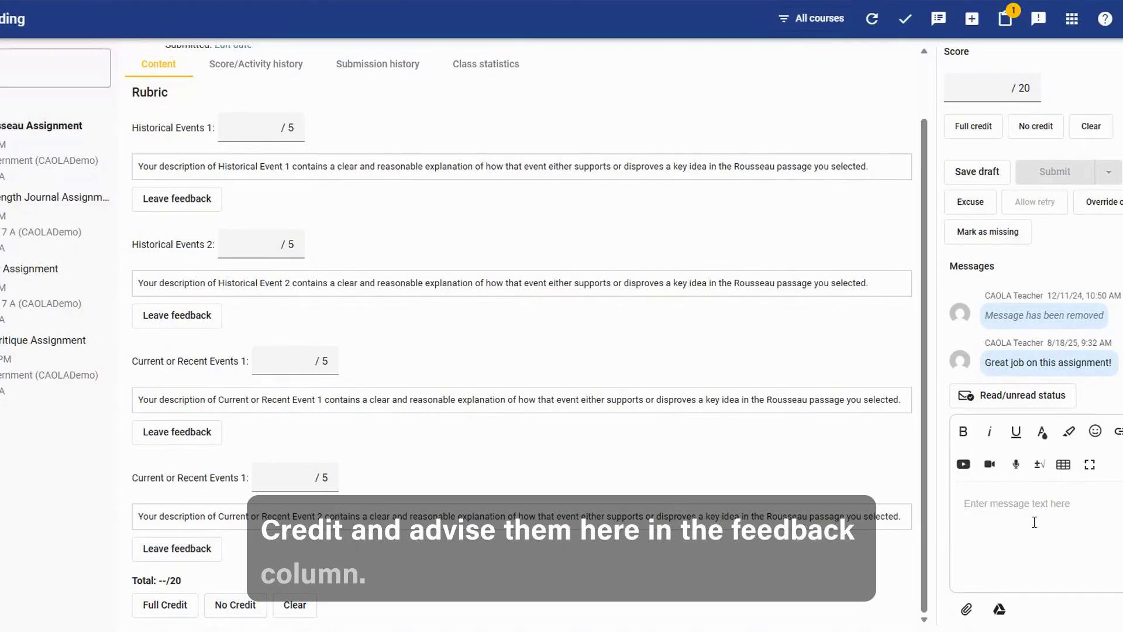
scroll(770, 454, up, 2)
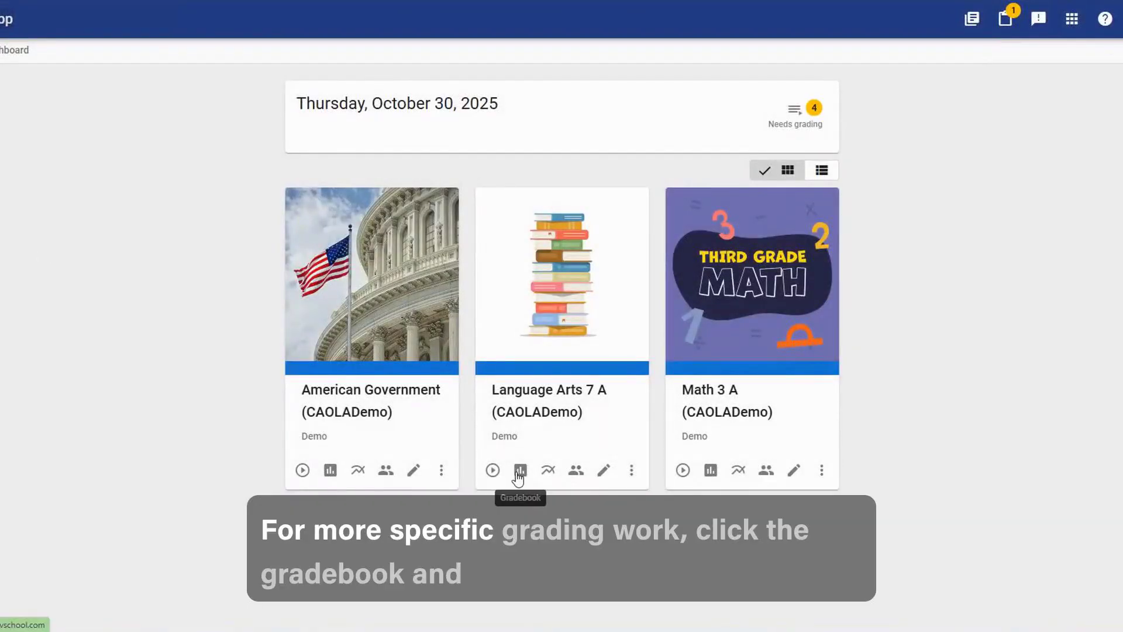
In the Language Arts 7 A gradebook, excuse the student from the When Texts Connect Quiz.
click(519, 471)
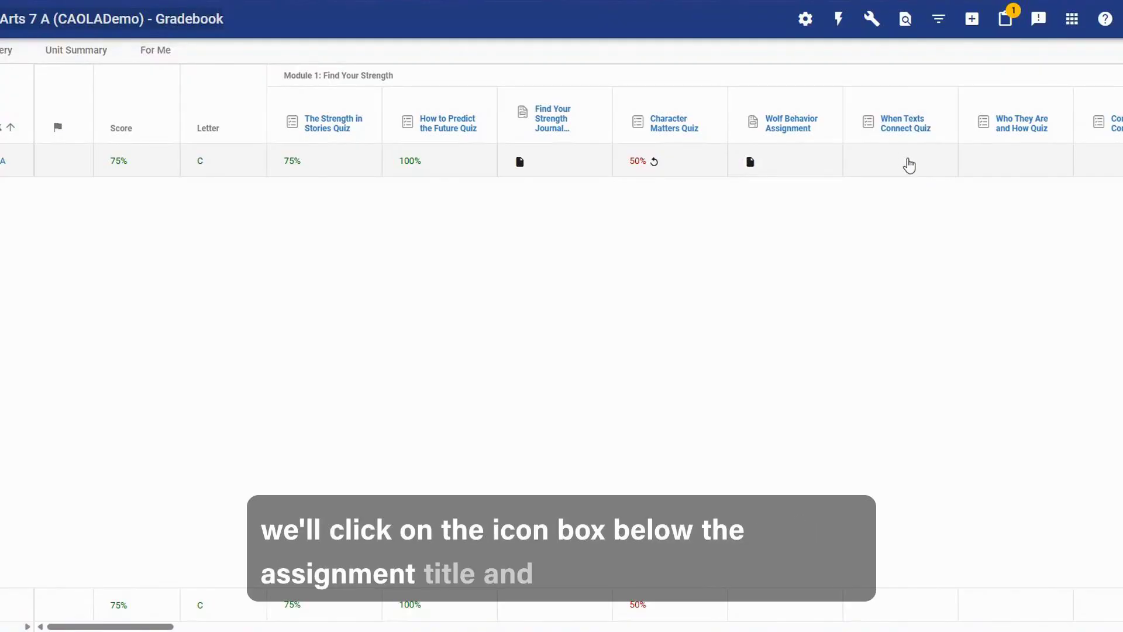
click(906, 164)
click(970, 201)
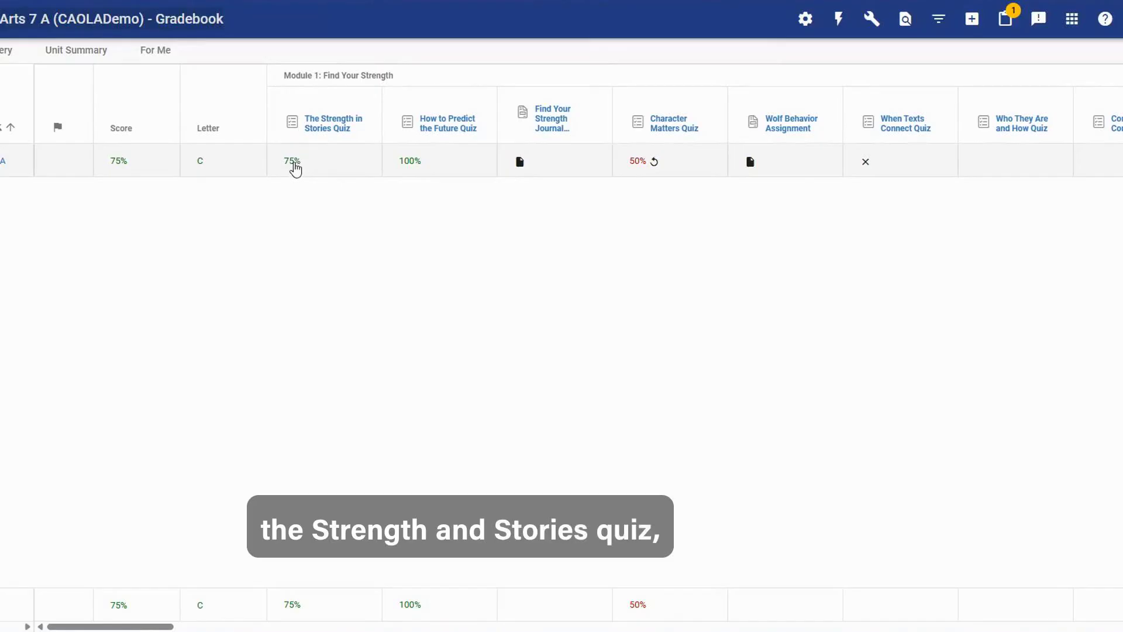
Allow the student a retry on The Strength in Stories Quiz.
click(294, 168)
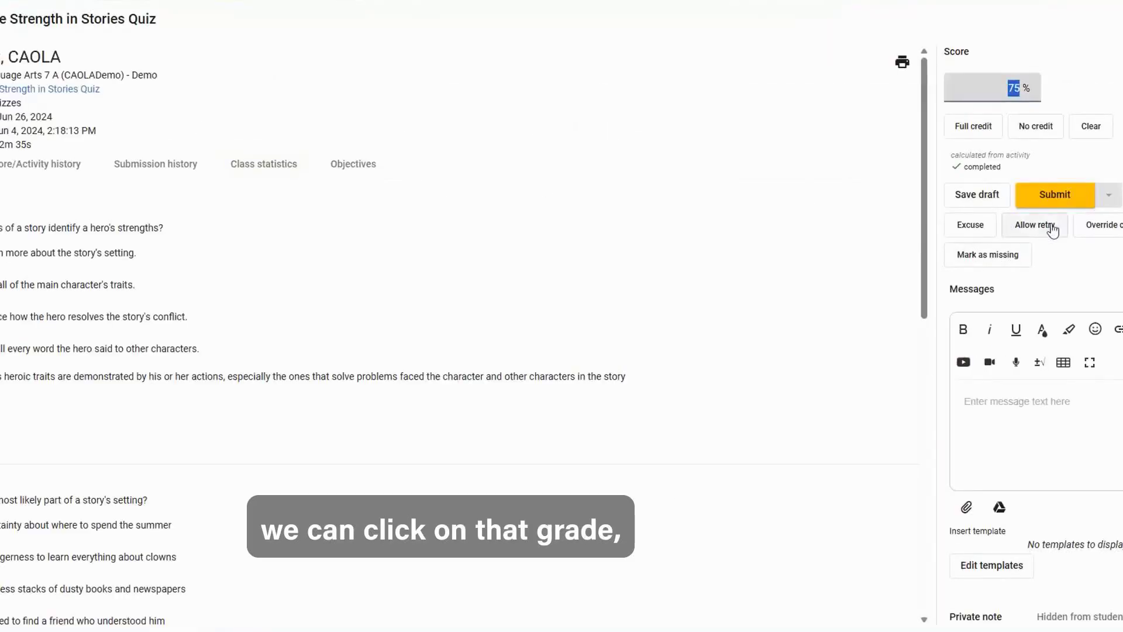
click(1036, 227)
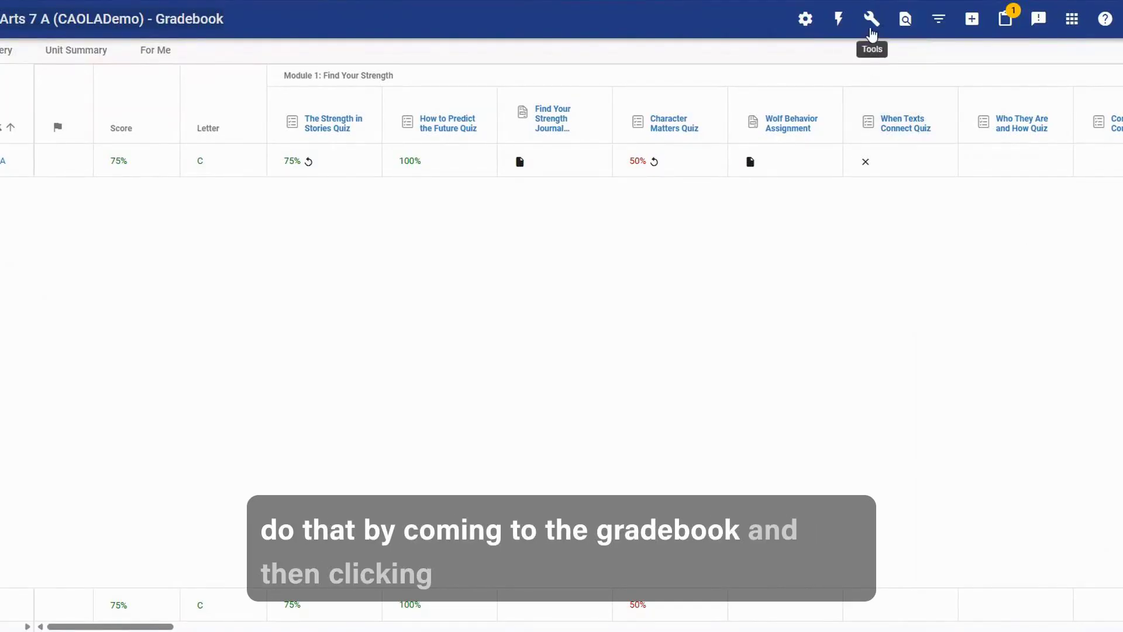
Go to the final grades of Language Arts 7 A (CAOLADemo) from the gradebook and select the student's row.
click(871, 24)
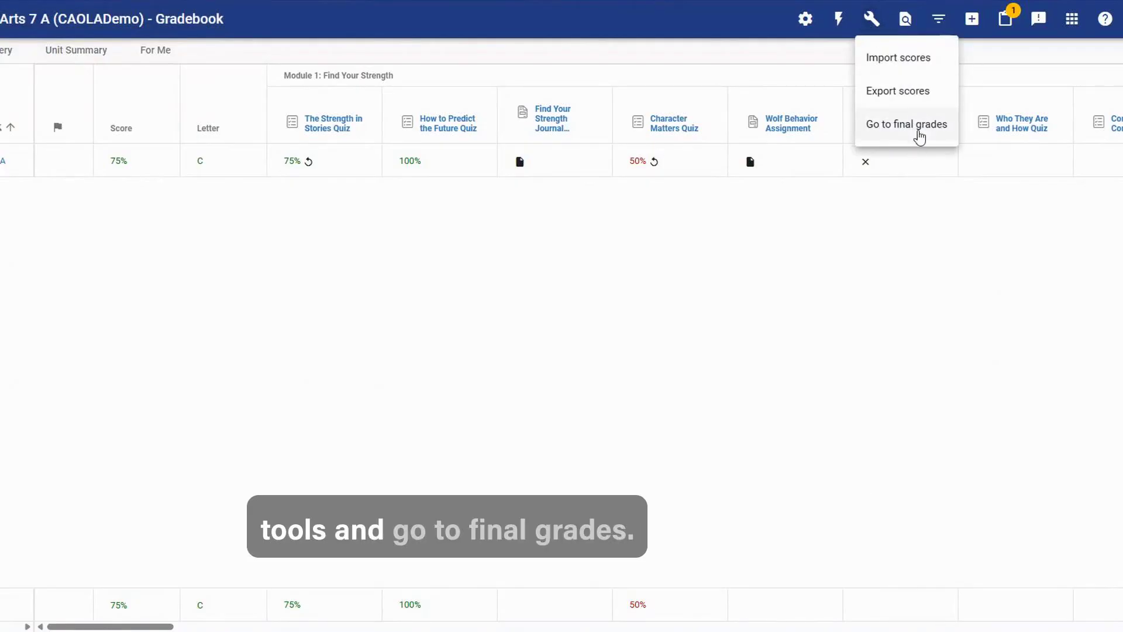
click(918, 136)
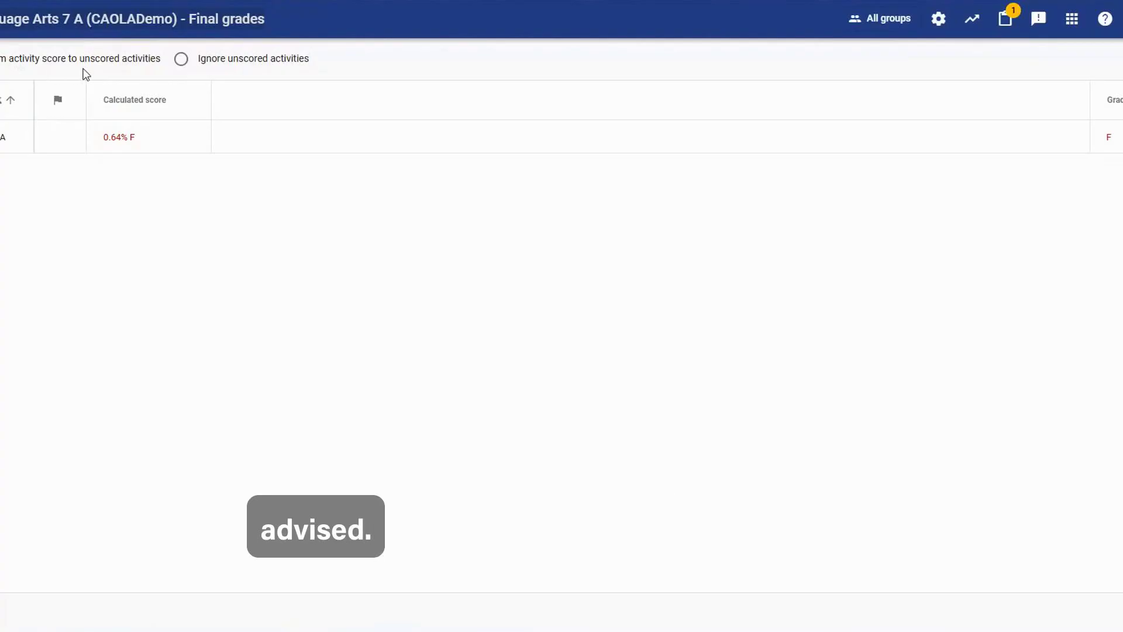
click(4, 137)
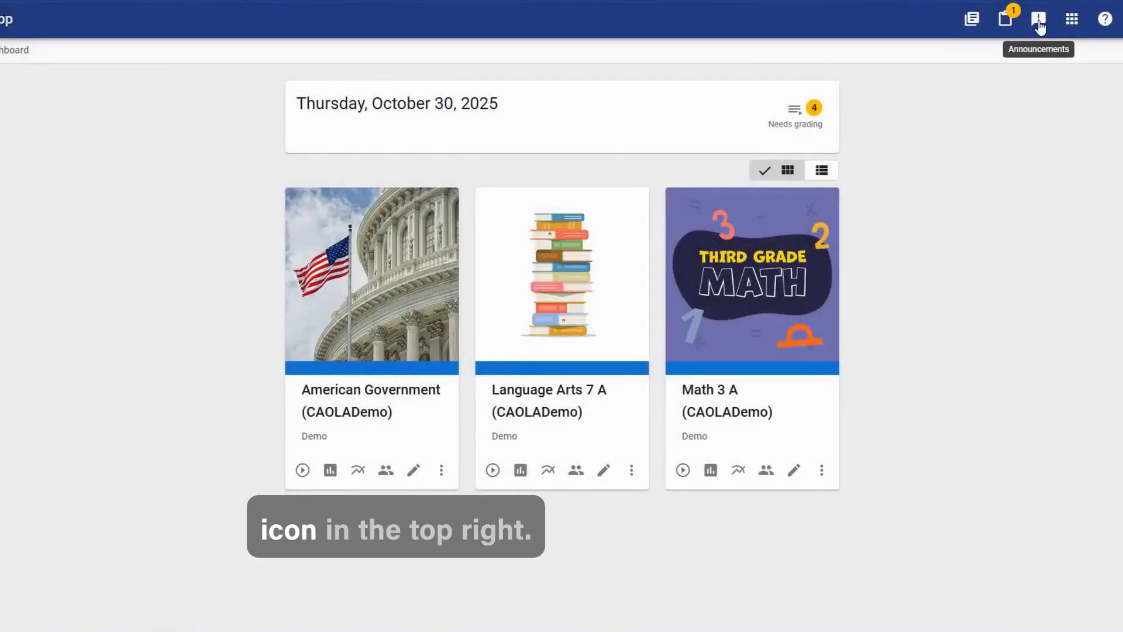
Open the announcements and start a new announcement, trying the option to display it indefinitely with no end date.
click(1038, 23)
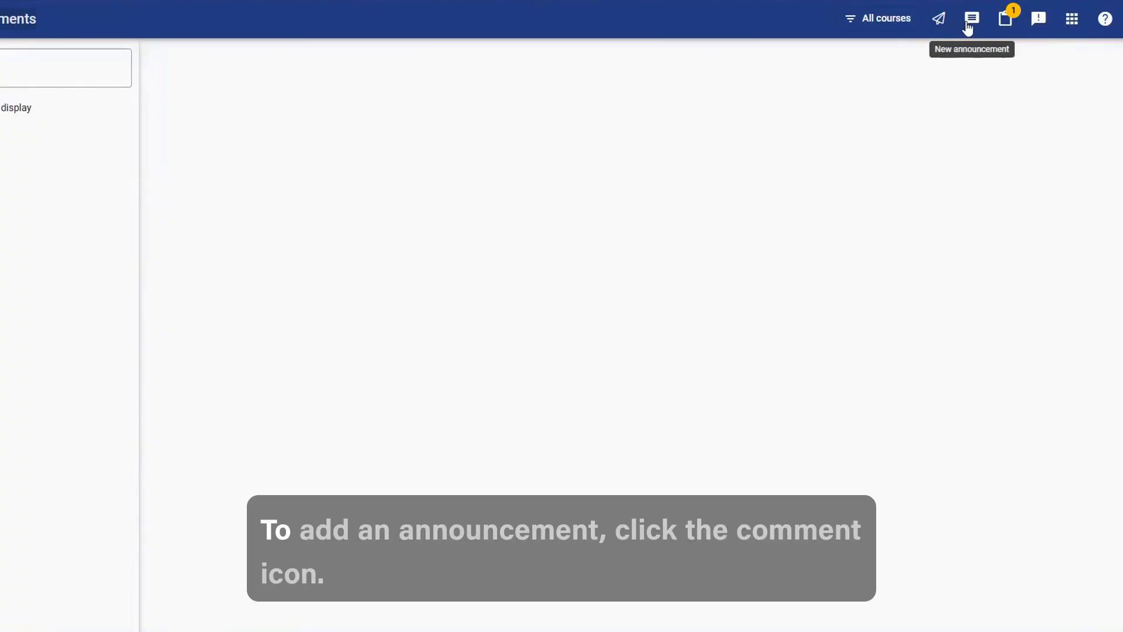
click(969, 24)
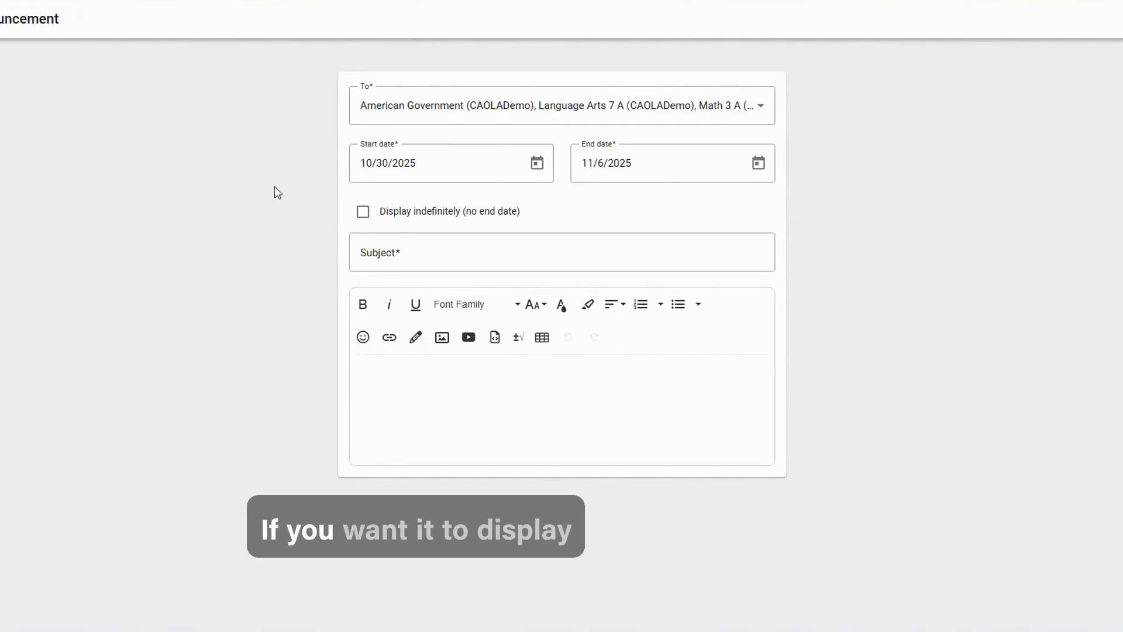
click(363, 213)
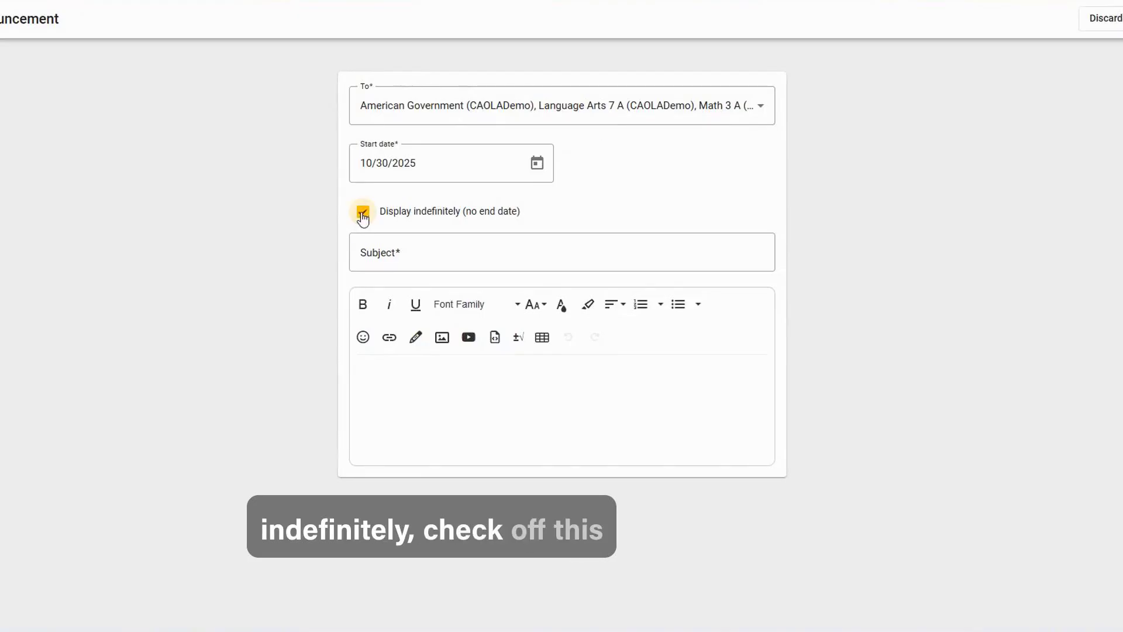
click(363, 214)
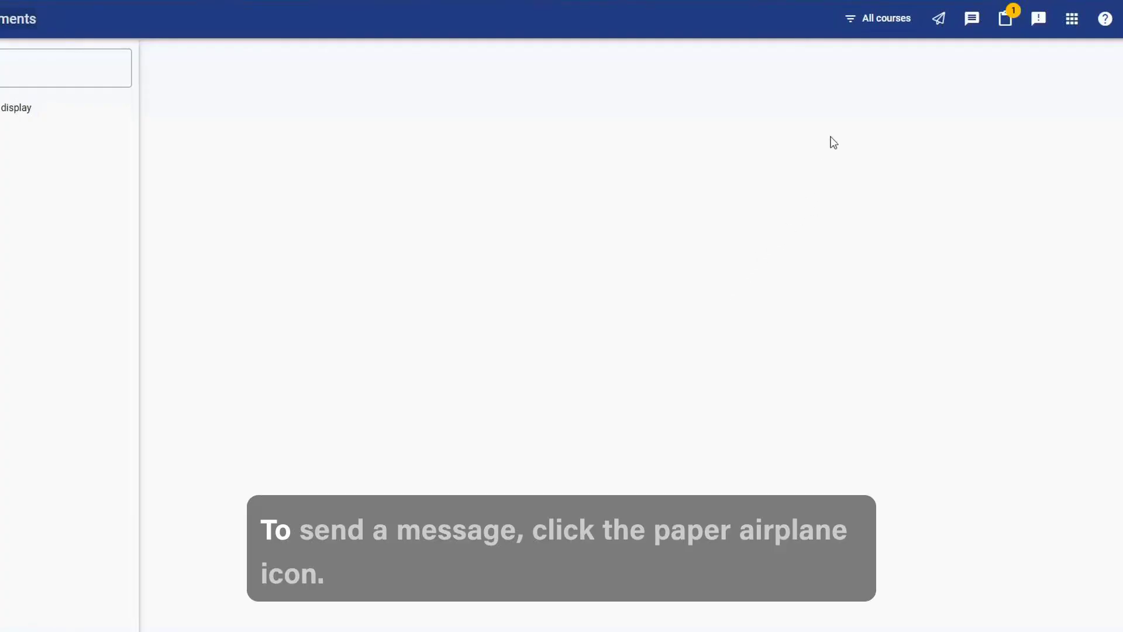
Start a mail message and address it to the students of American Government (CAOLADemo).
click(939, 26)
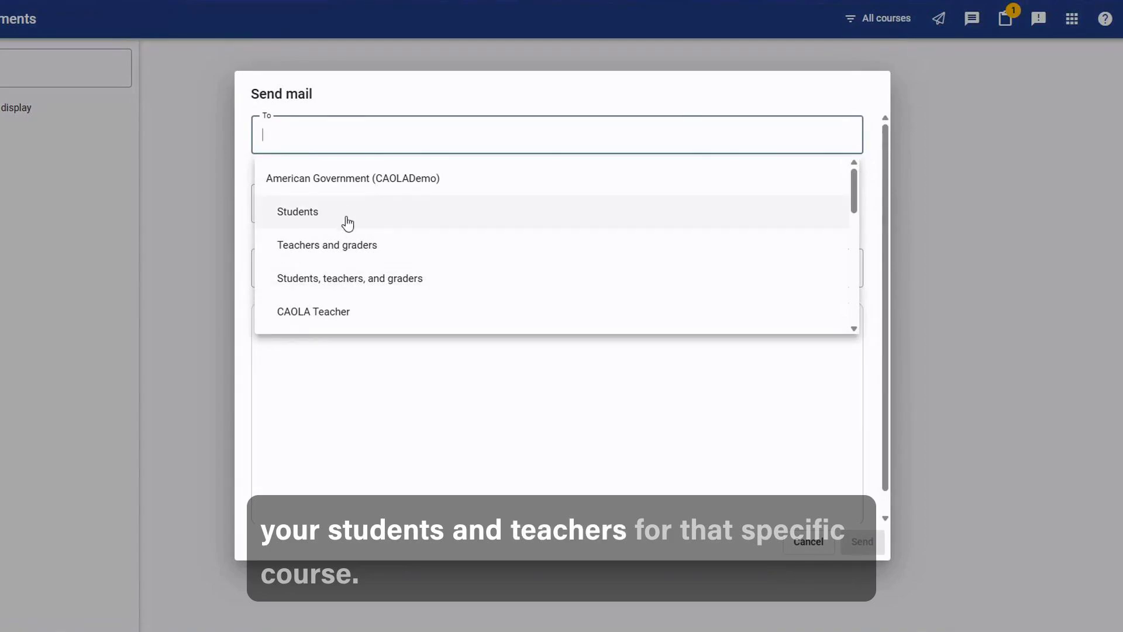
scroll(349, 220, down, 4)
scroll(348, 220, down, 5)
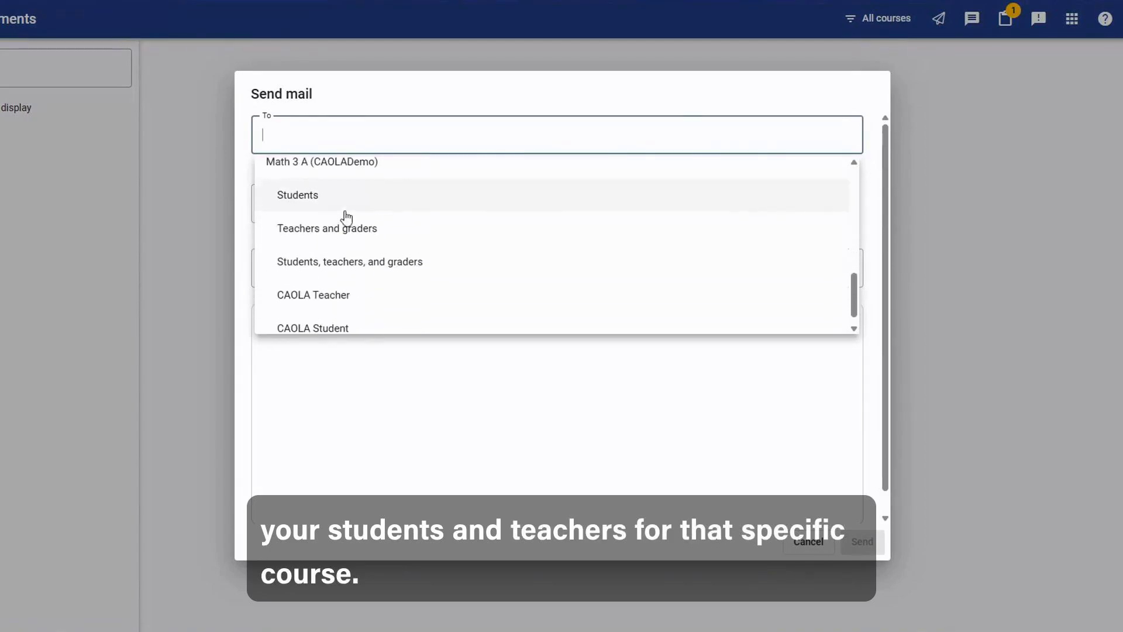
scroll(345, 222, up, 15)
click(335, 226)
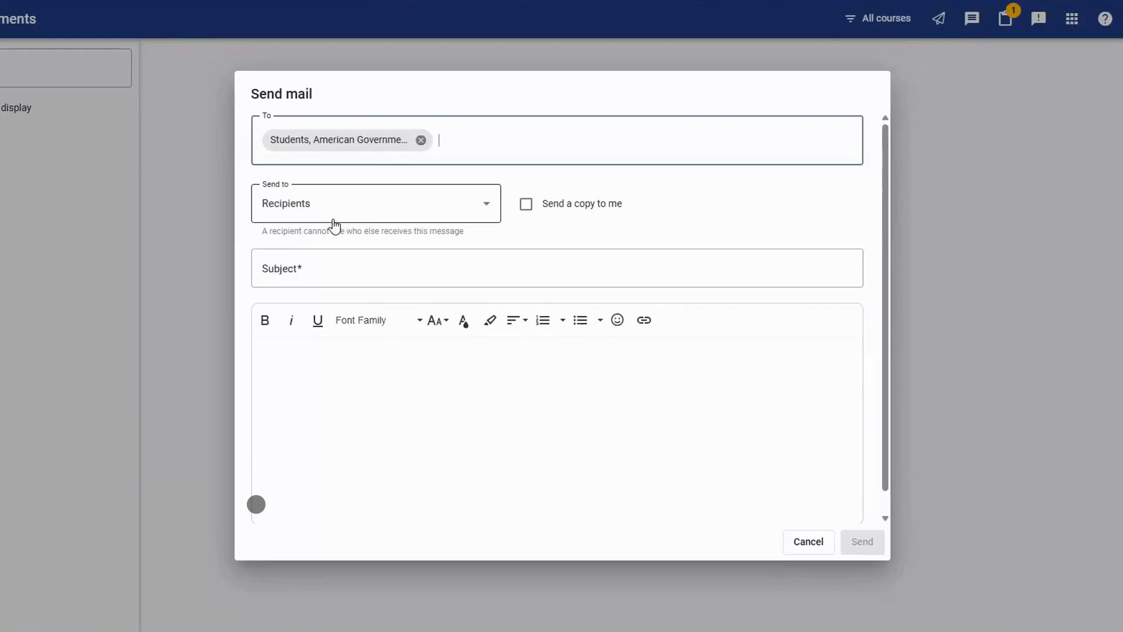
Request a copy of the mail for yourself and review the Send to options, then cancel the message.
click(524, 208)
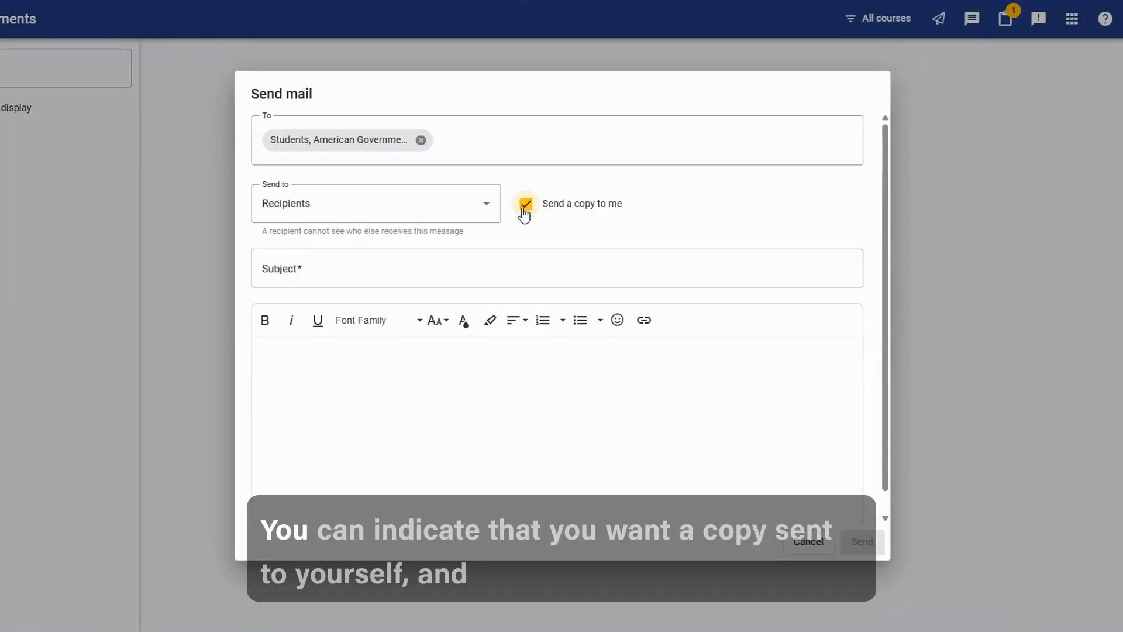
click(487, 213)
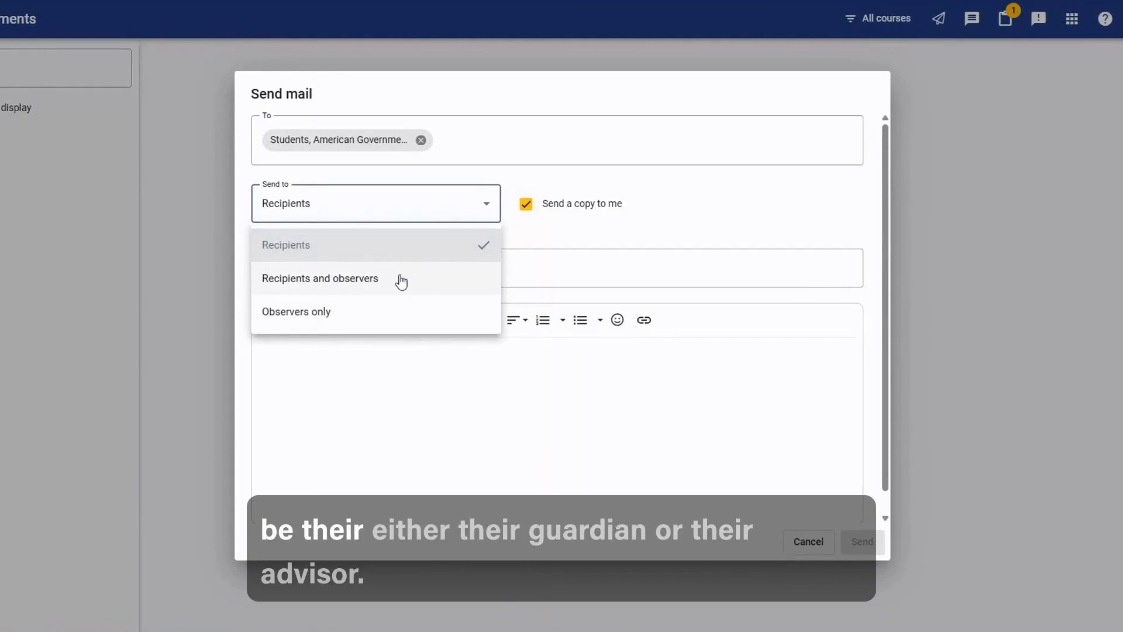
click(386, 391)
scroll(383, 364, down, 1)
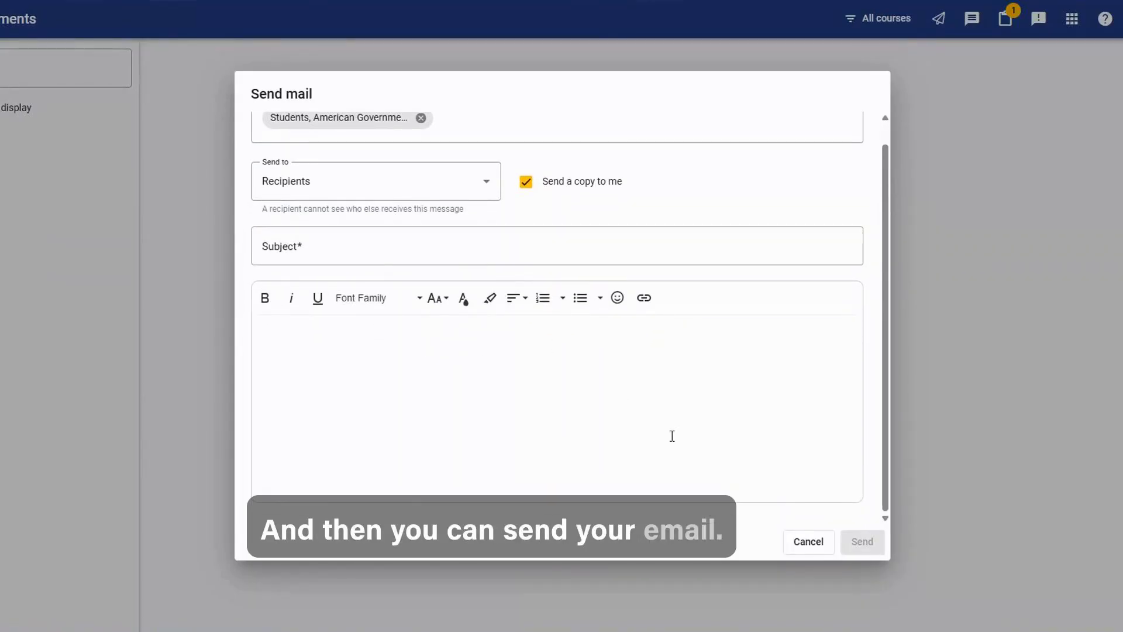
click(820, 549)
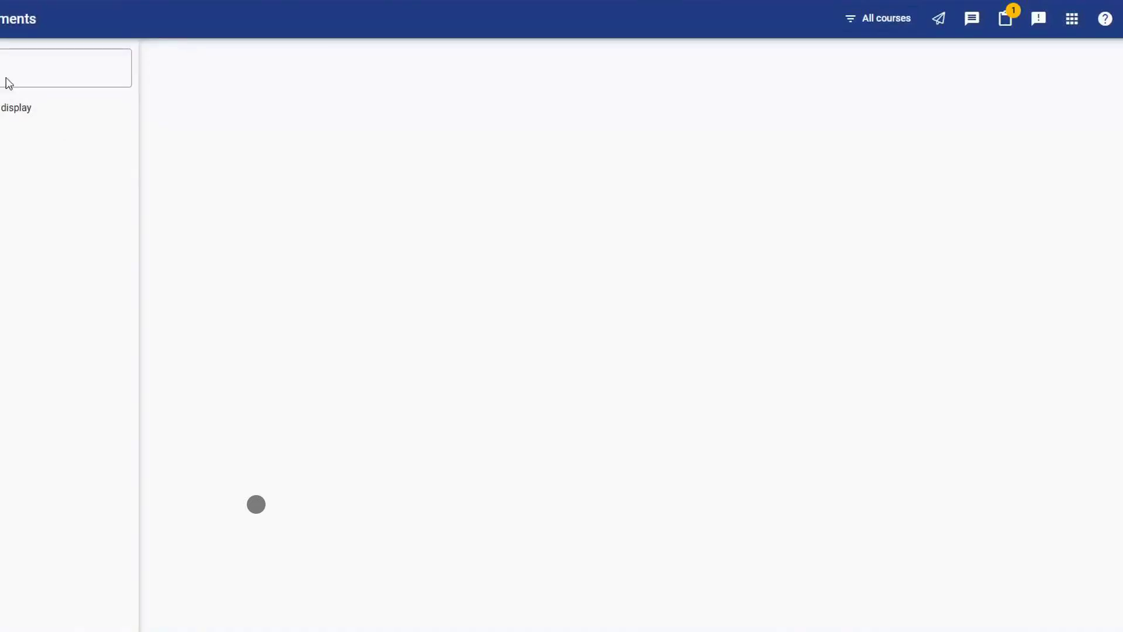
Return to the home page and open the student reports of American Government (CAOLADemo).
click(0, 18)
click(12, 65)
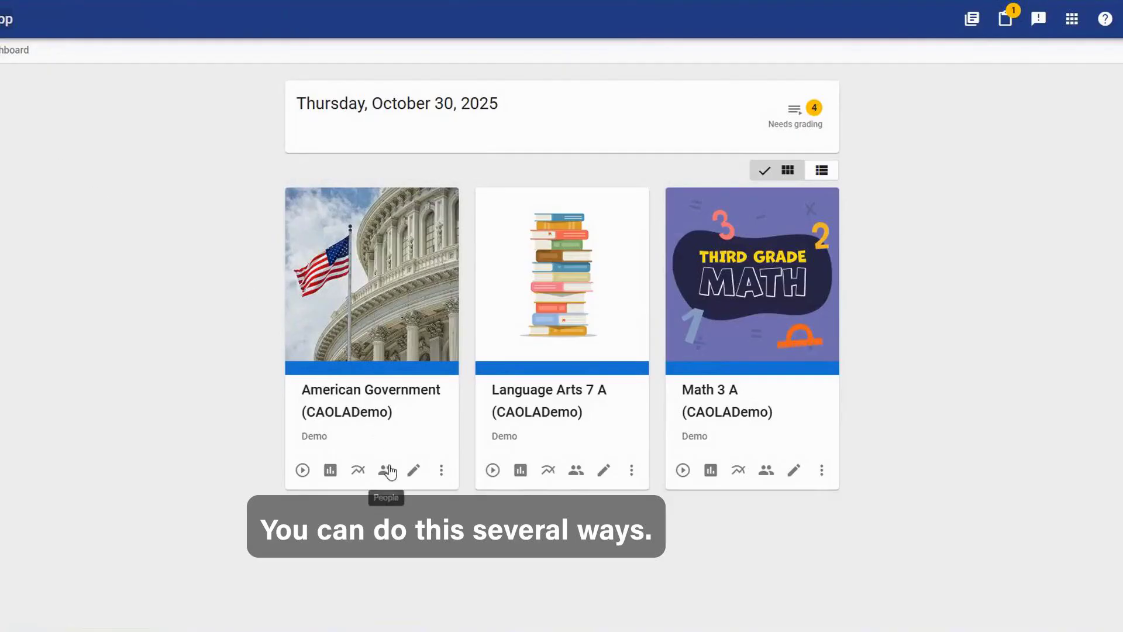
click(360, 470)
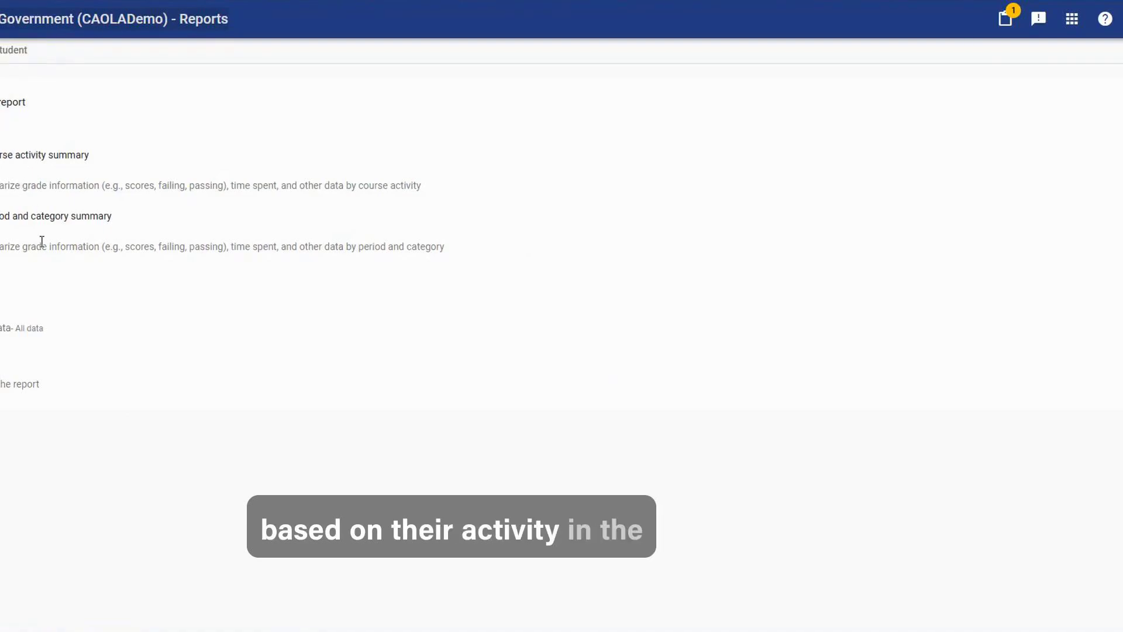
click(5, 65)
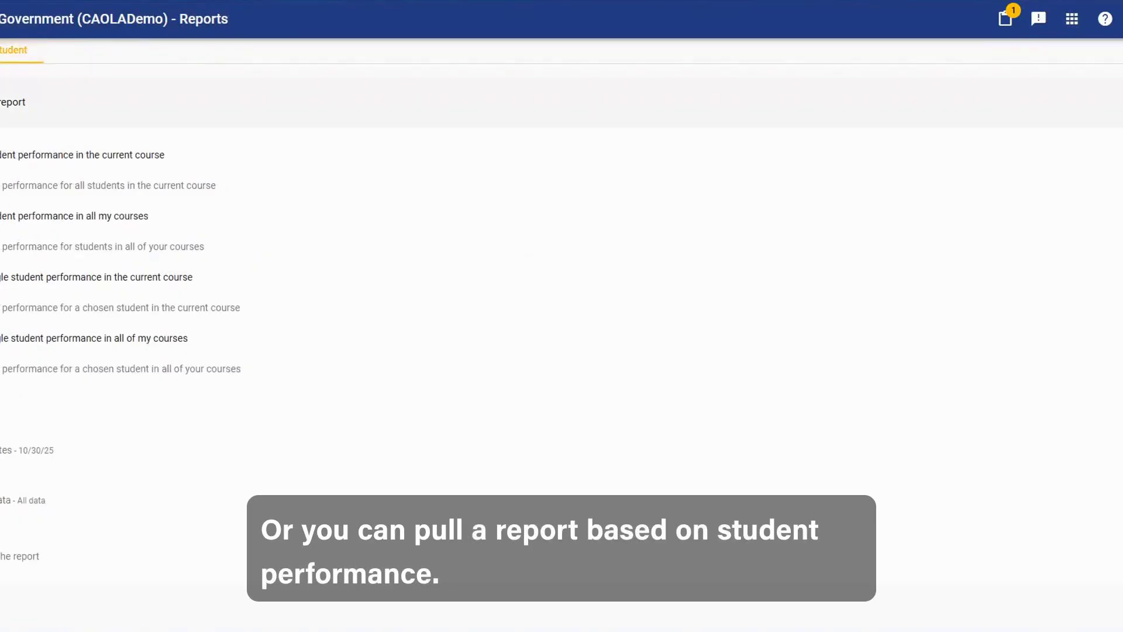
Return to the home page and examine the dashboard's performance summary, course and student summaries, and course status indicators.
click(0, 19)
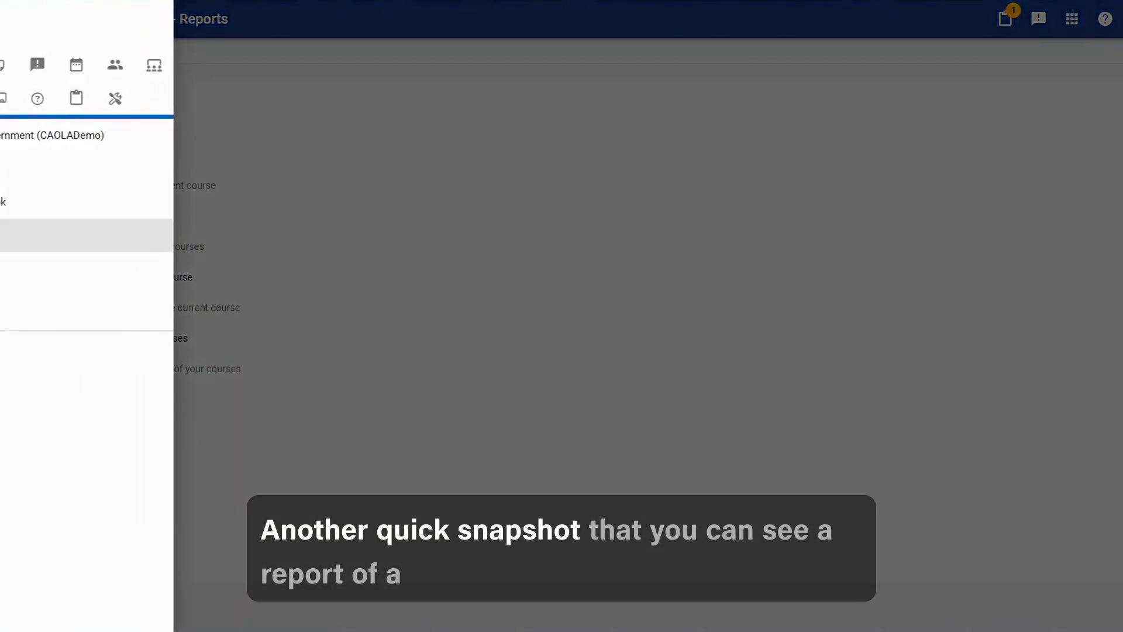
click(0, 65)
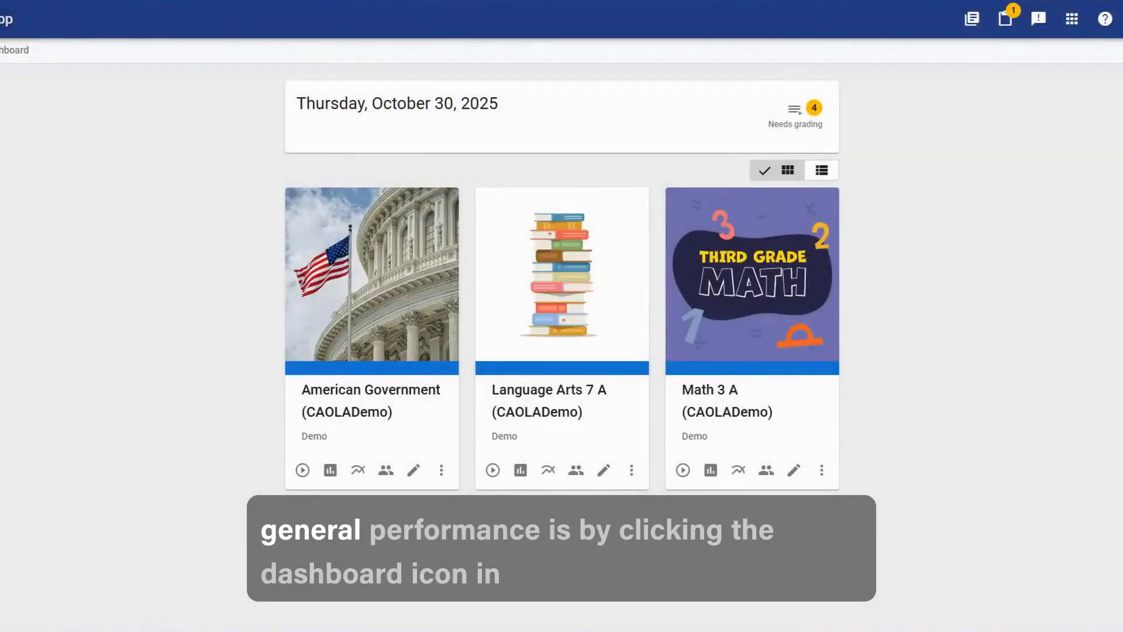
click(28, 52)
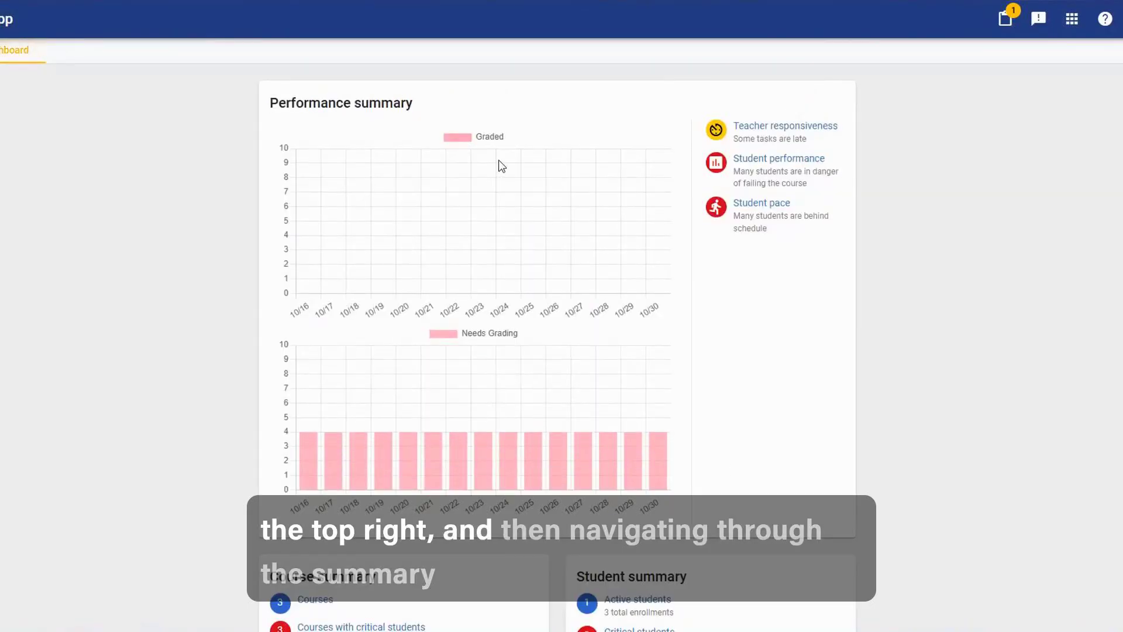
scroll(500, 166, down, 5)
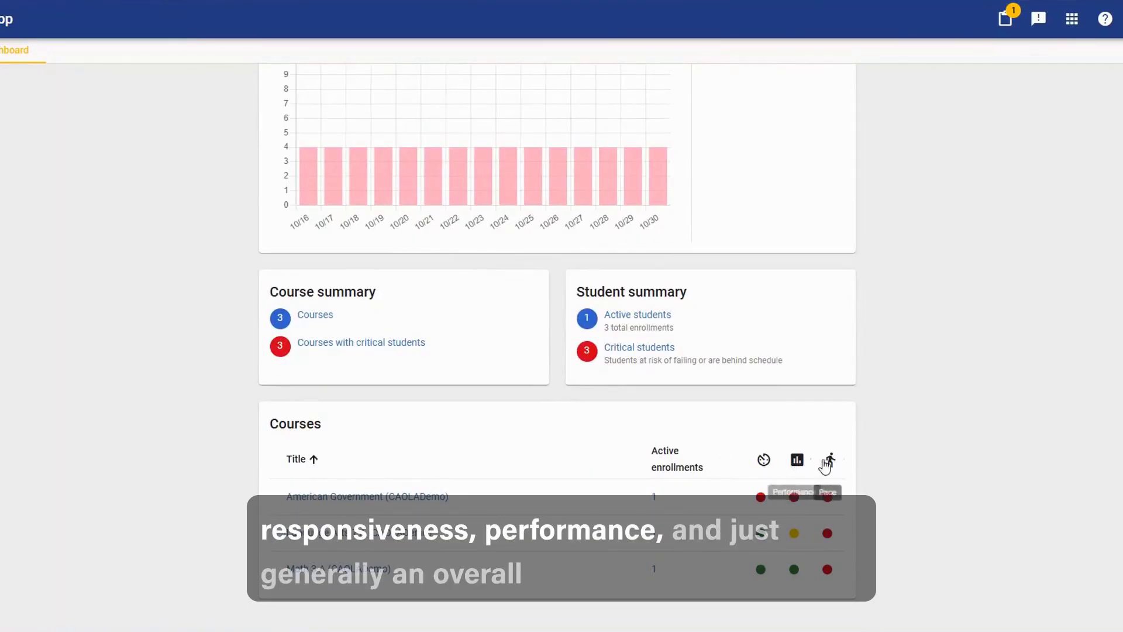
scroll(916, 393, up, 2)
scroll(908, 388, up, 3)
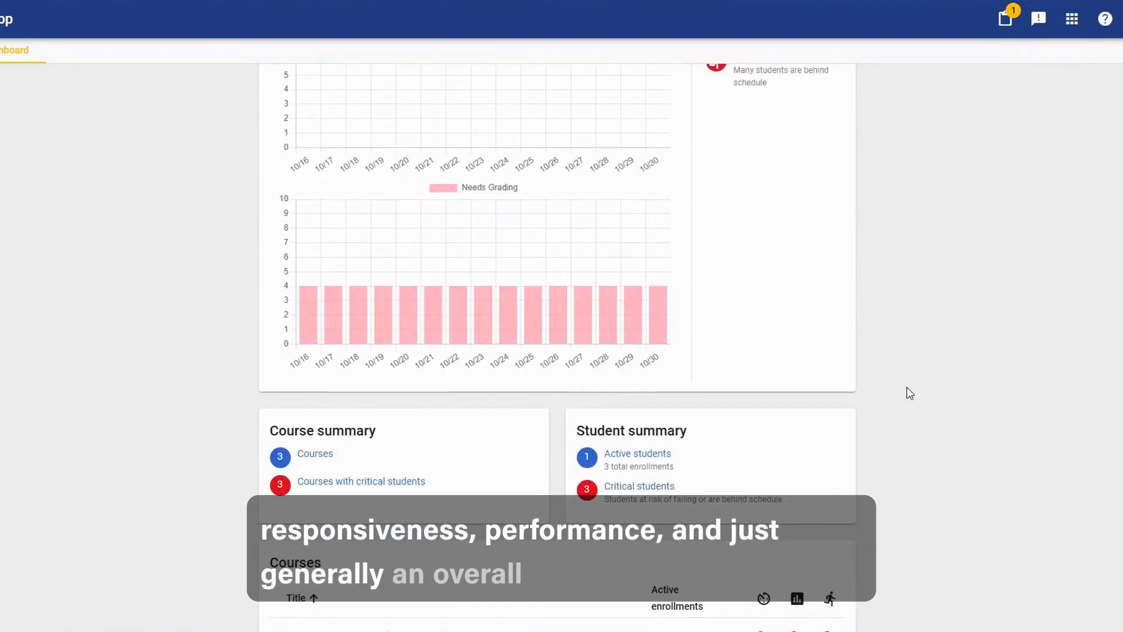
scroll(909, 390, up, 1)
scroll(910, 390, up, 1)
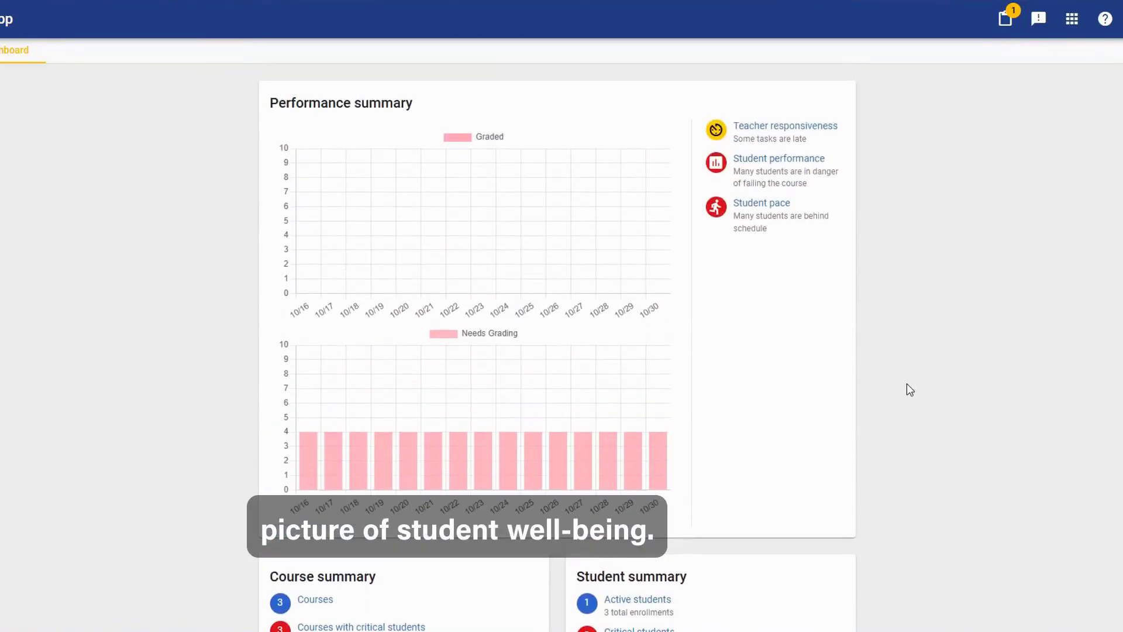